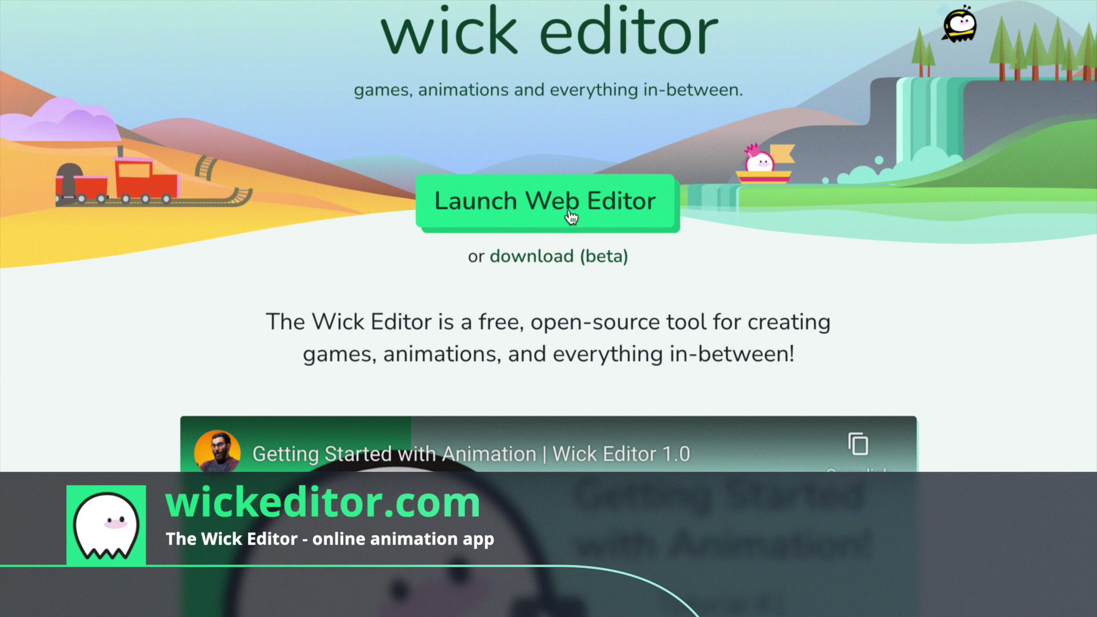
Launch the Wick web editor and dismiss the welcome dialog to start a blank project
click(580, 213)
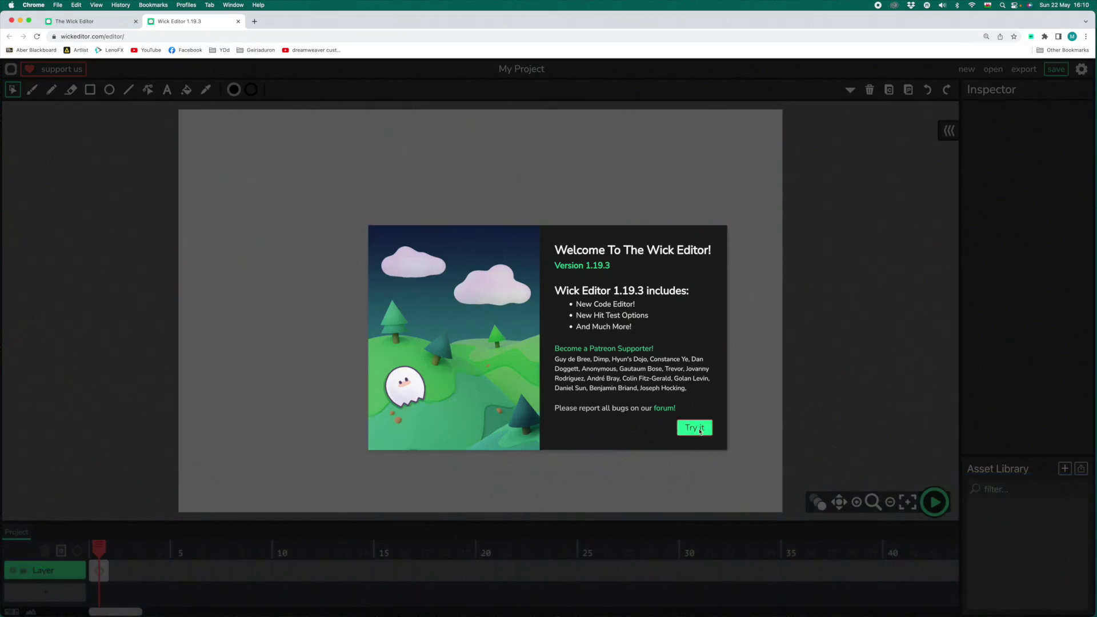
click(700, 430)
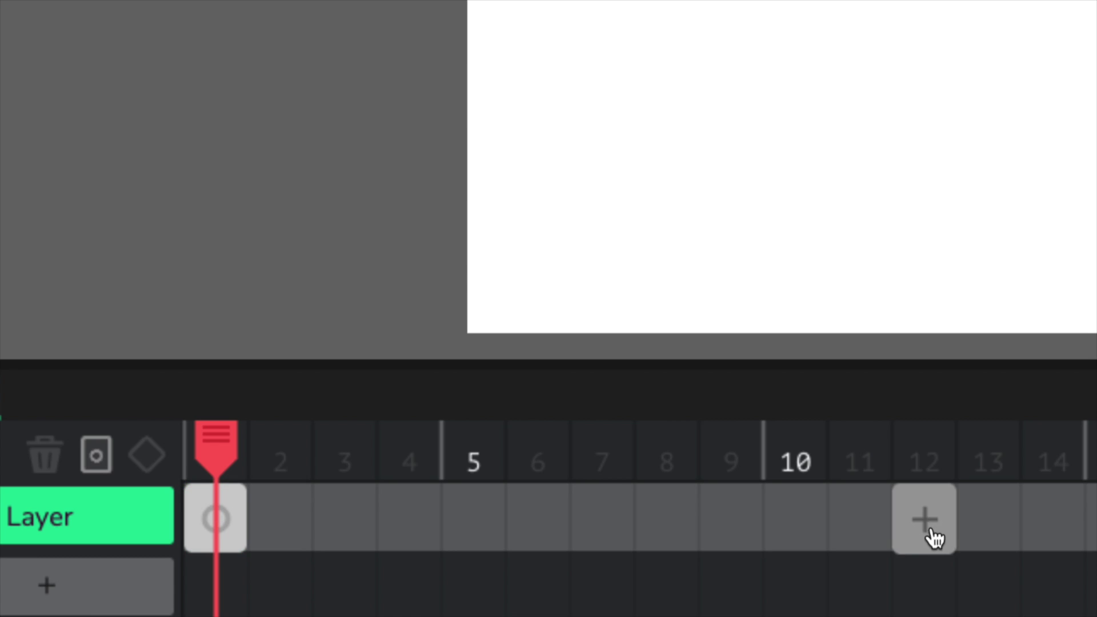
drag(220, 446, 154, 450)
drag(292, 450, 189, 460)
click(135, 497)
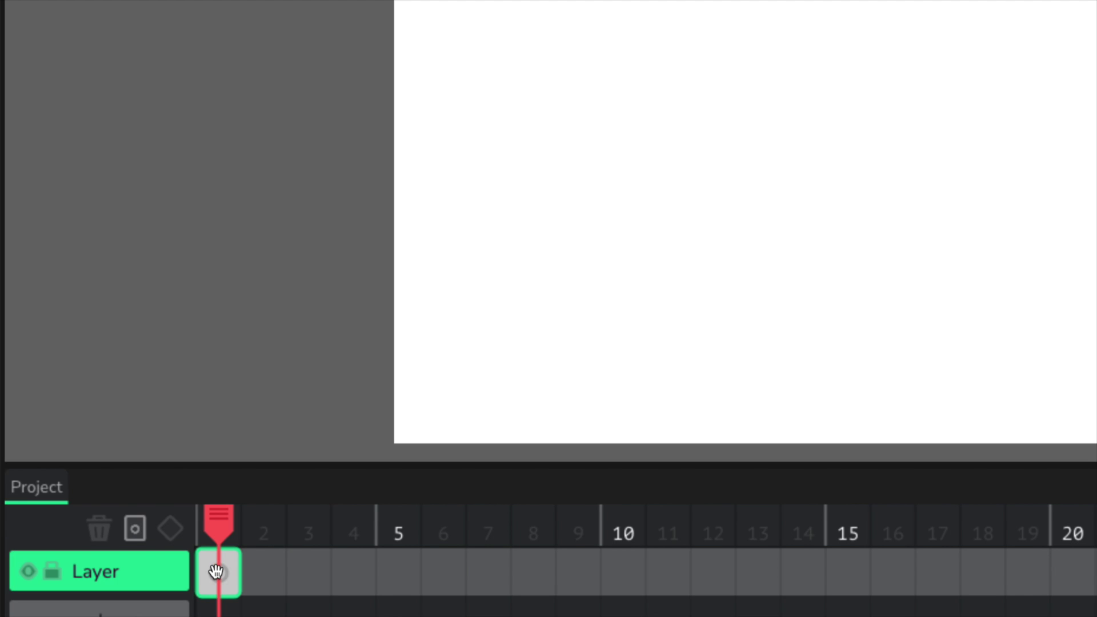
On frame 1, draw a solid black circle at the stage's lower left as the stickman's head
click(101, 570)
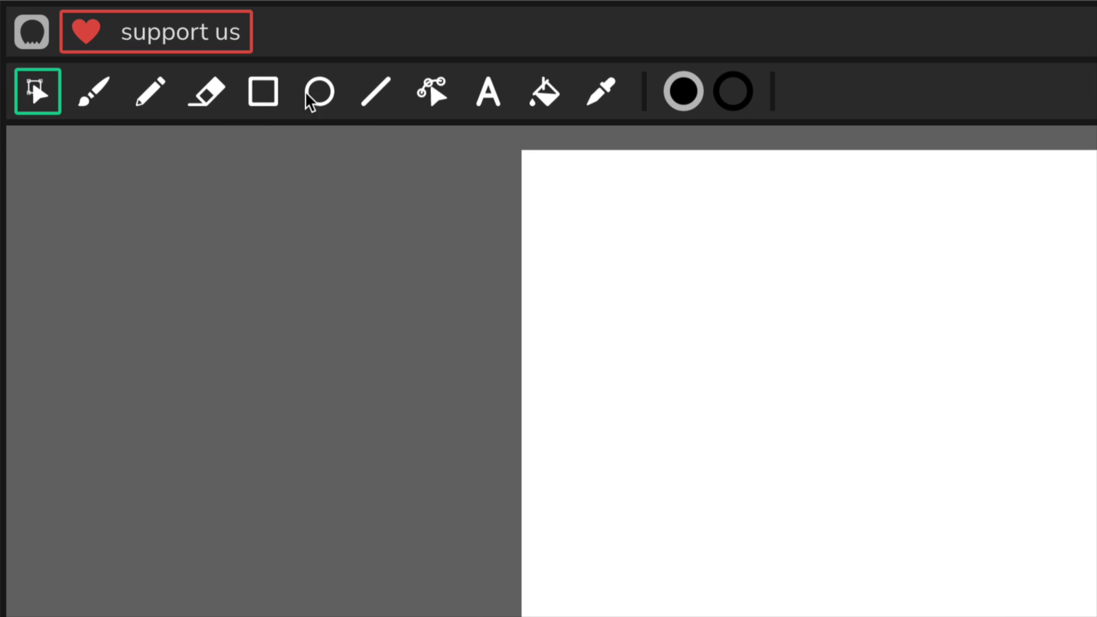
click(110, 88)
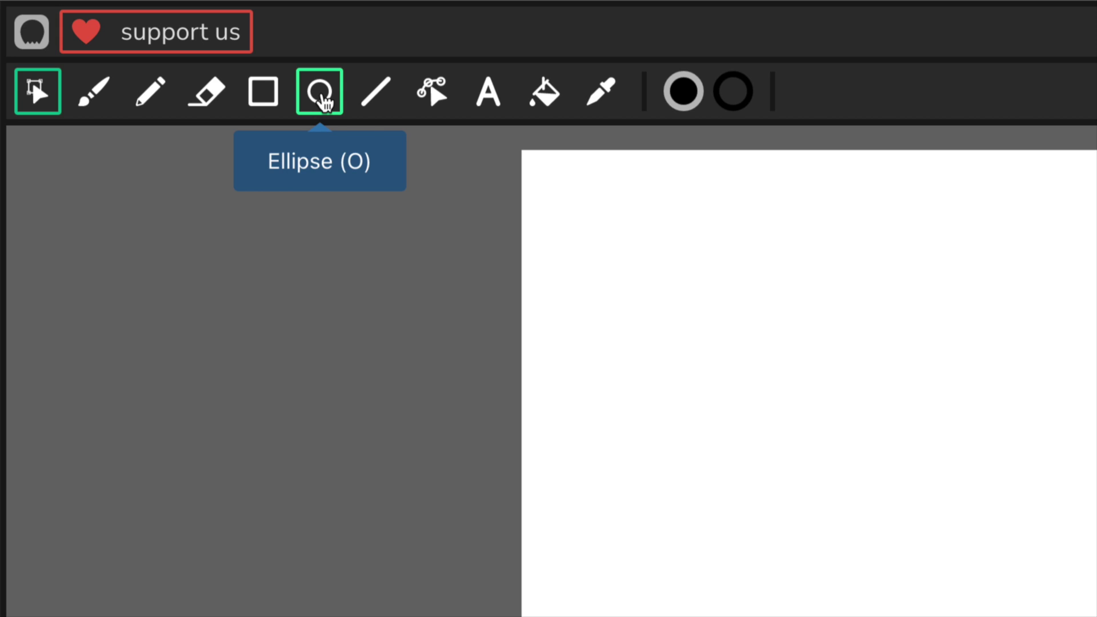
click(325, 103)
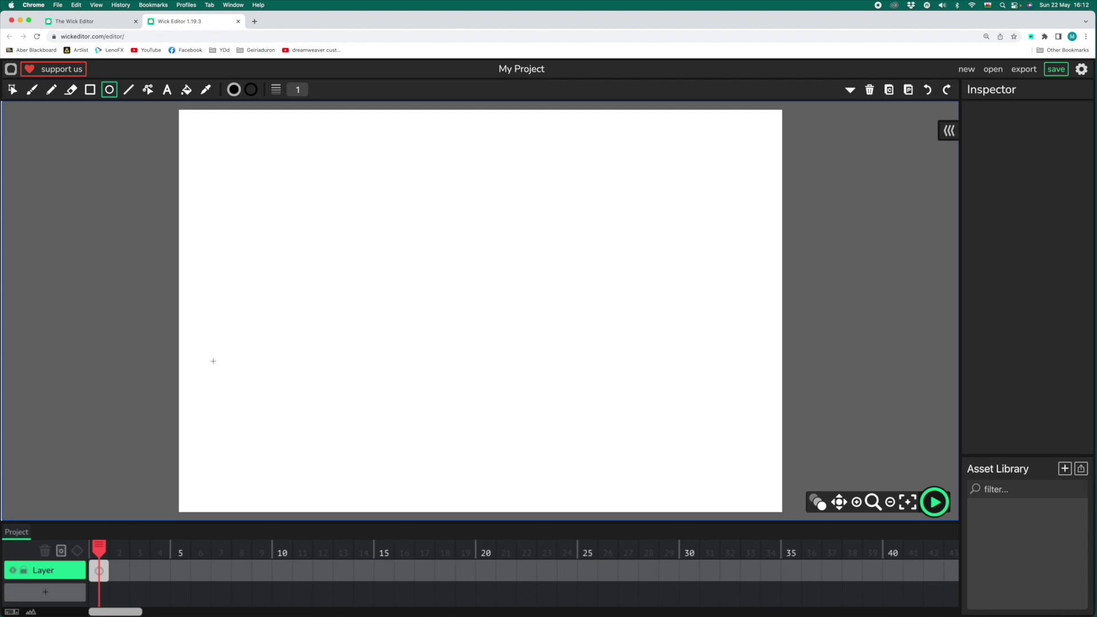
drag(223, 367, 258, 398)
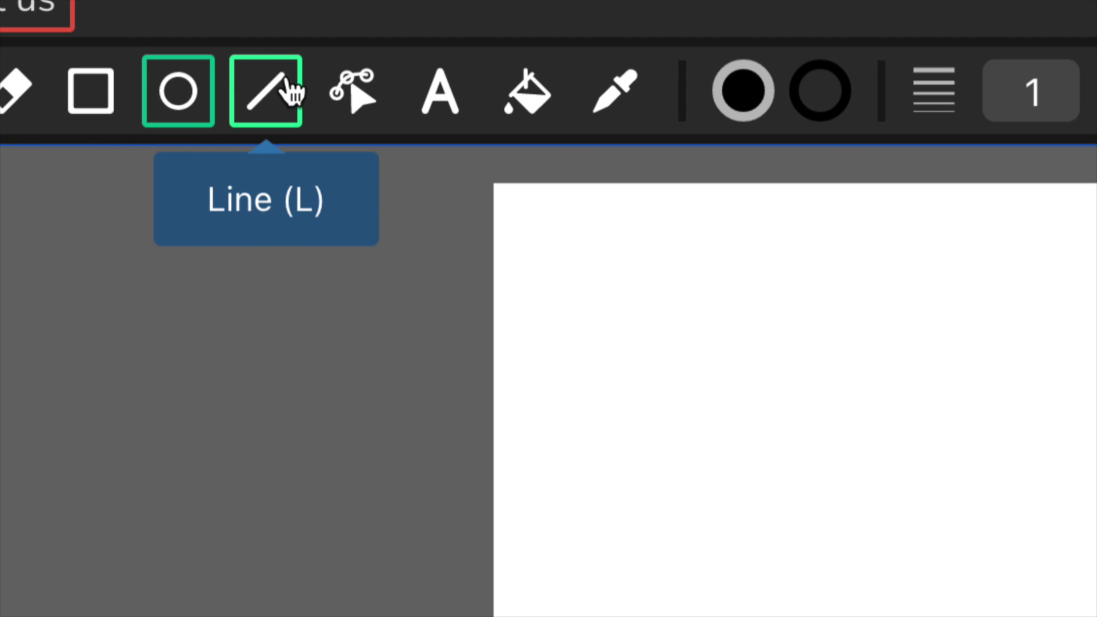
click(289, 89)
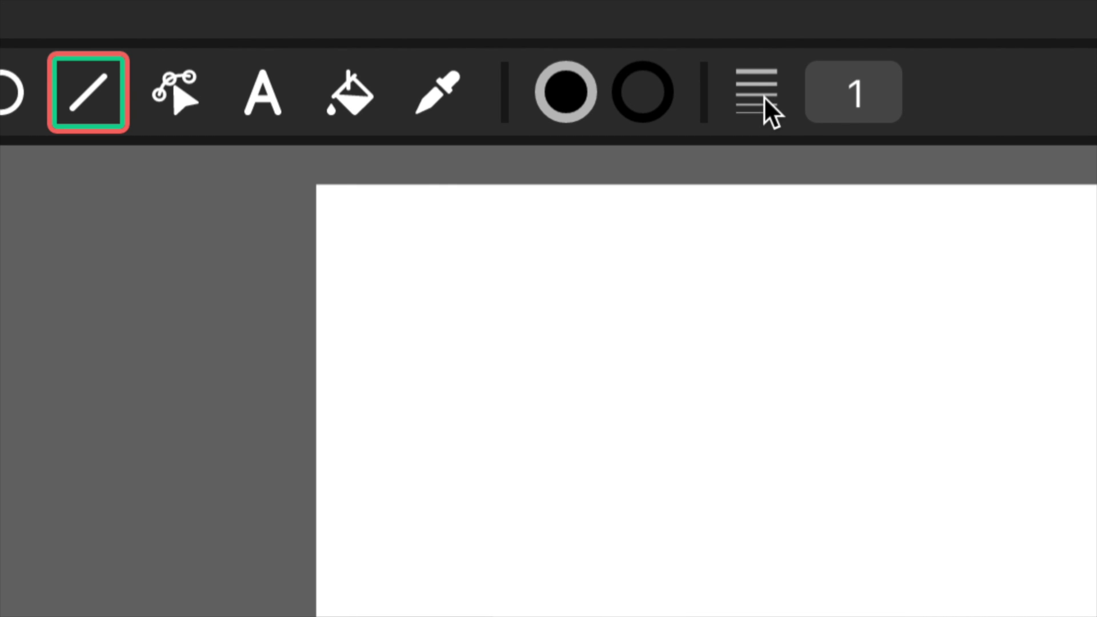
Set line thickness to 6 and draw the stickman's body, back leg, front arm and back arm
click(857, 93)
drag(707, 173, 717, 174)
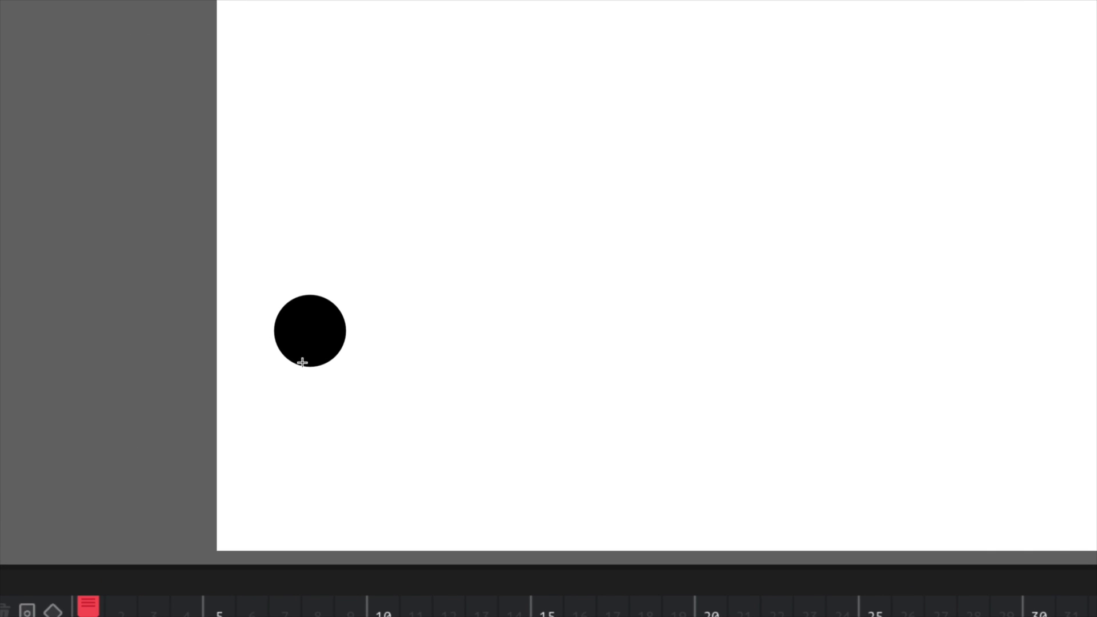
drag(302, 362, 302, 368)
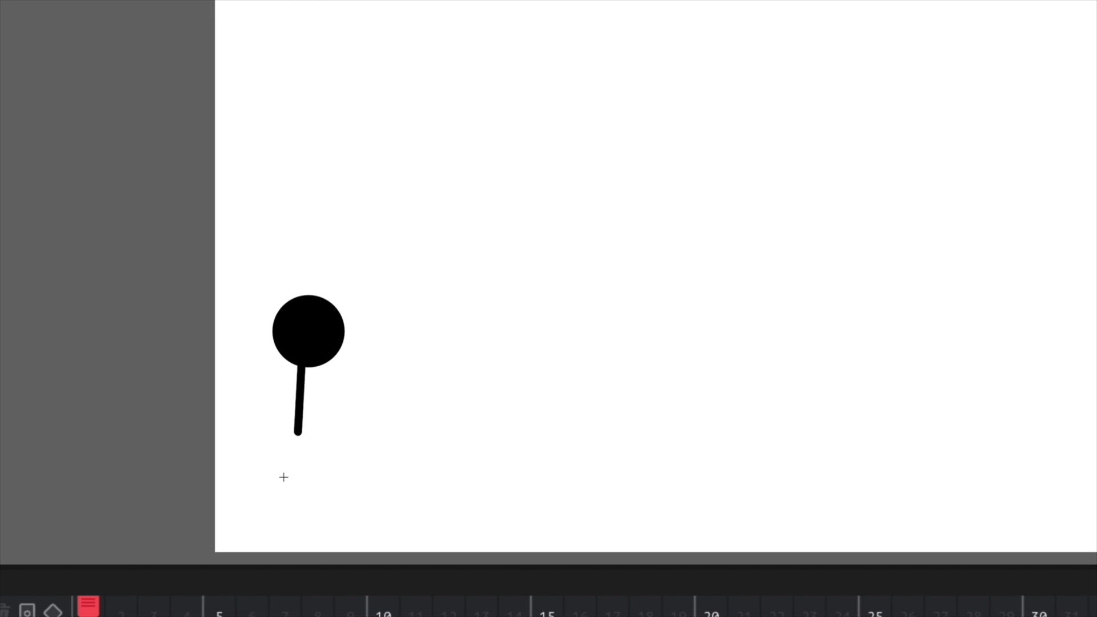
drag(283, 477, 294, 464)
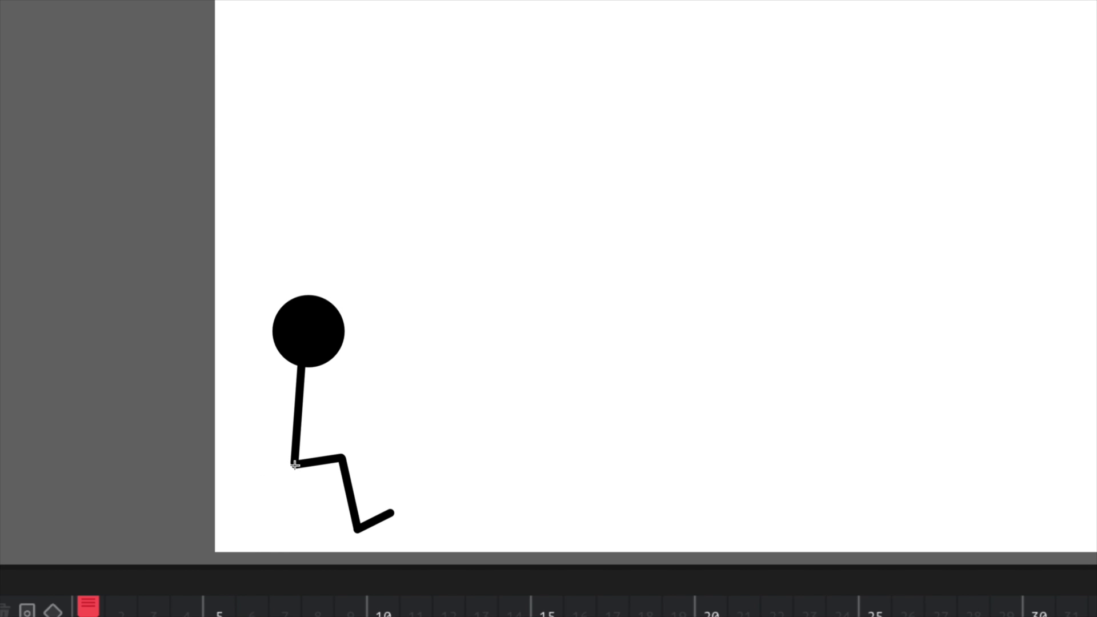
mouse_move(294, 464)
mouse_down()
mouse_move(264, 502)
mouse_move(225, 462)
mouse_move(211, 487)
mouse_up()
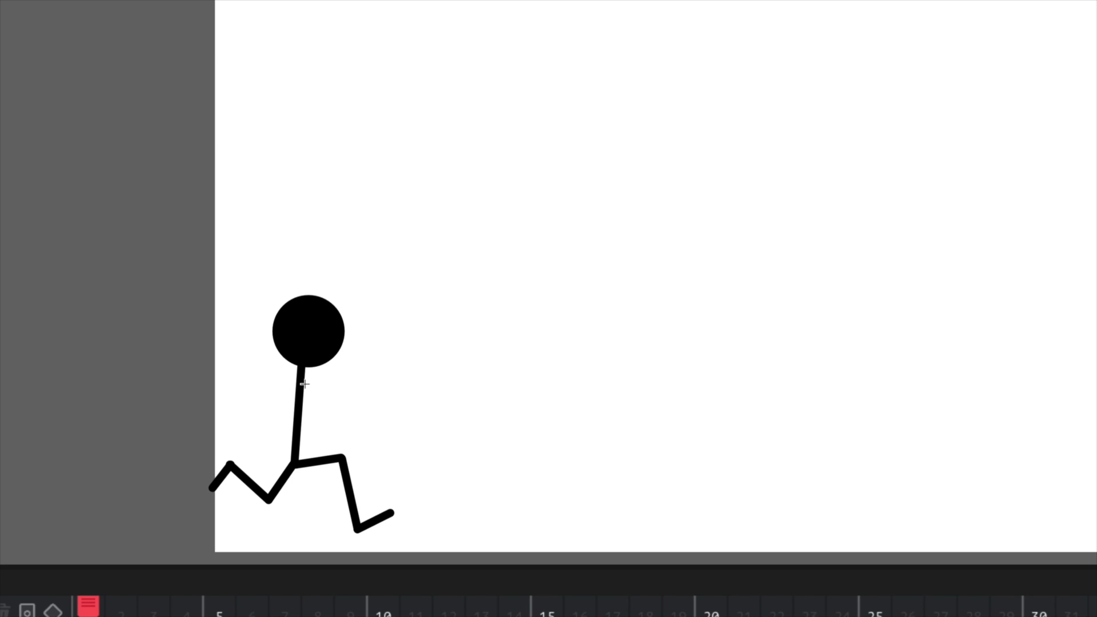
mouse_move(302, 380)
mouse_down()
mouse_move(334, 400)
mouse_move(382, 378)
mouse_up()
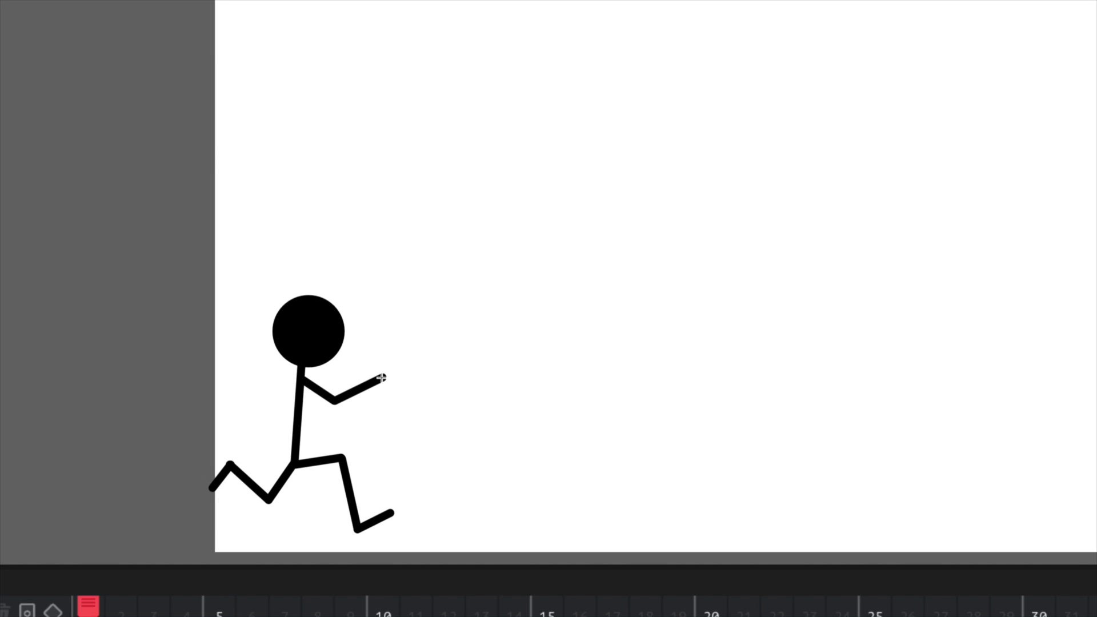
mouse_move(298, 380)
mouse_down()
mouse_move(258, 412)
mouse_move(253, 446)
mouse_up()
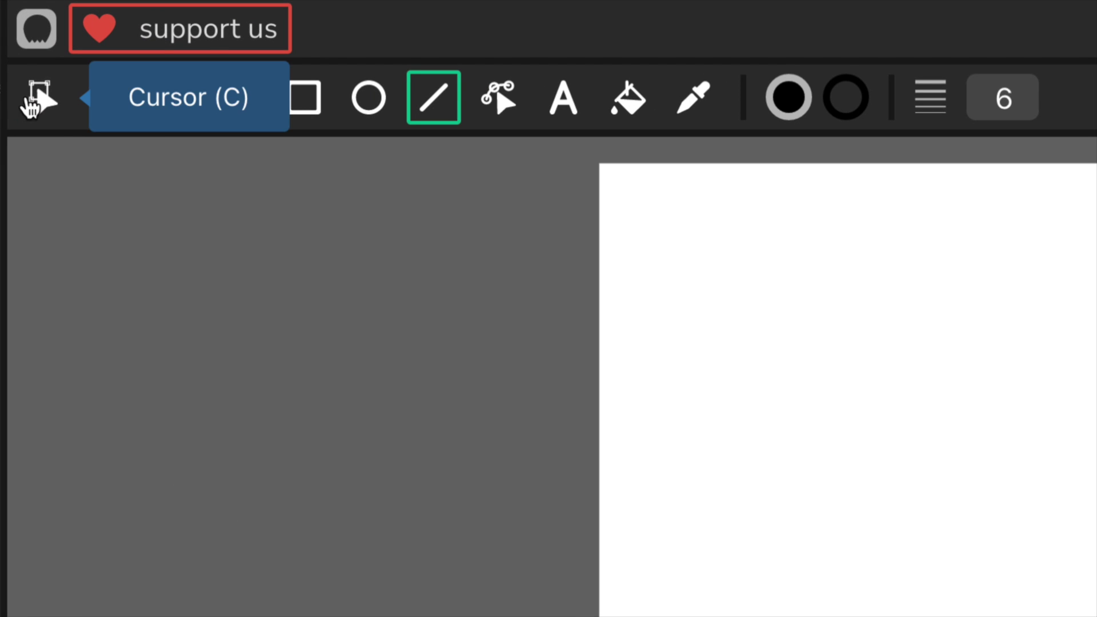
Select the whole stickman, nudge it slightly down and left, then deselect it
click(53, 101)
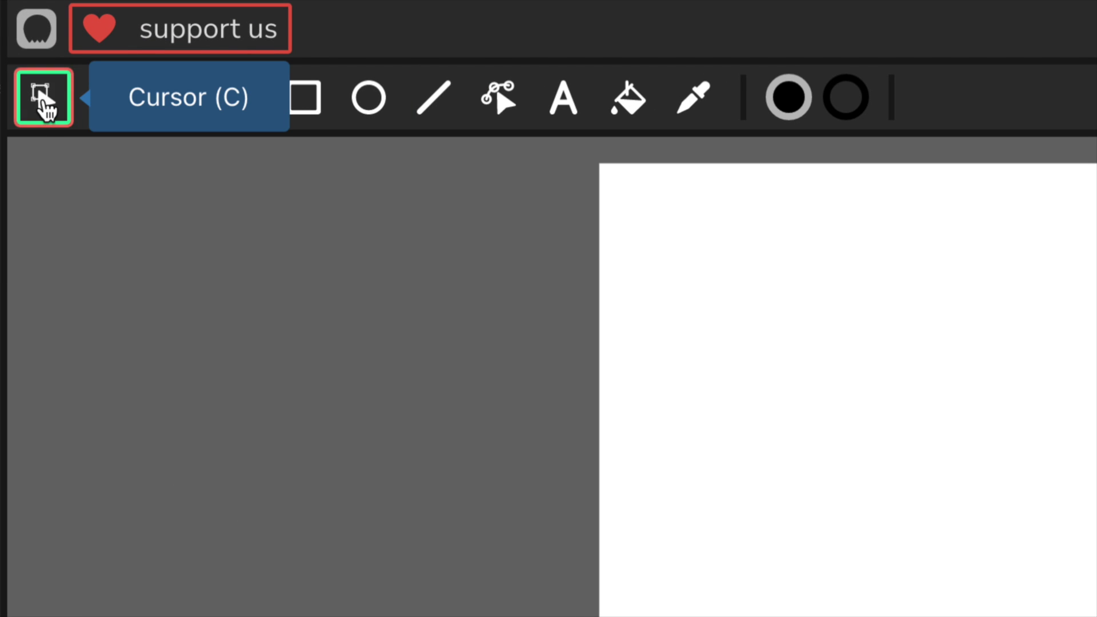
drag(118, 330, 340, 507)
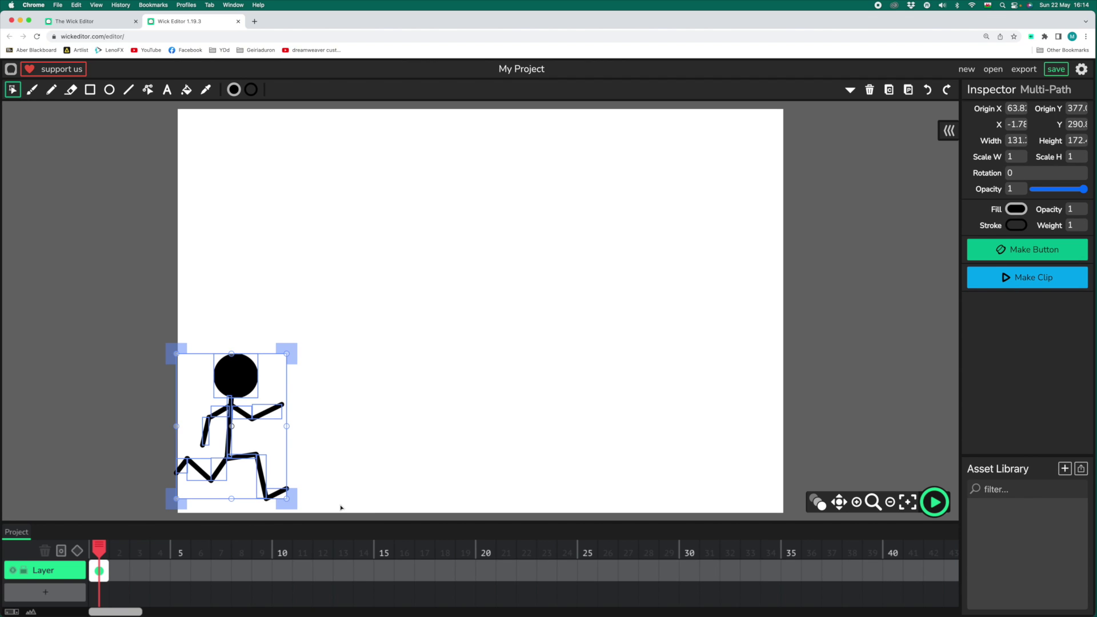
drag(247, 377, 237, 391)
click(147, 356)
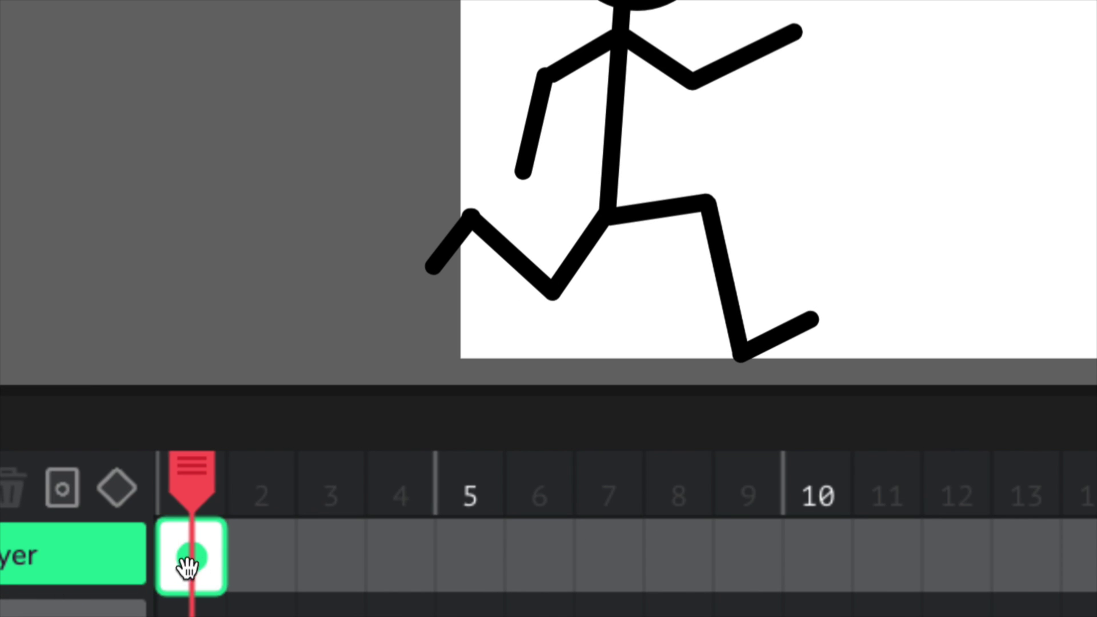
Add an empty keyframe at frame 2, then return to frame 1
mouse_move(264, 573)
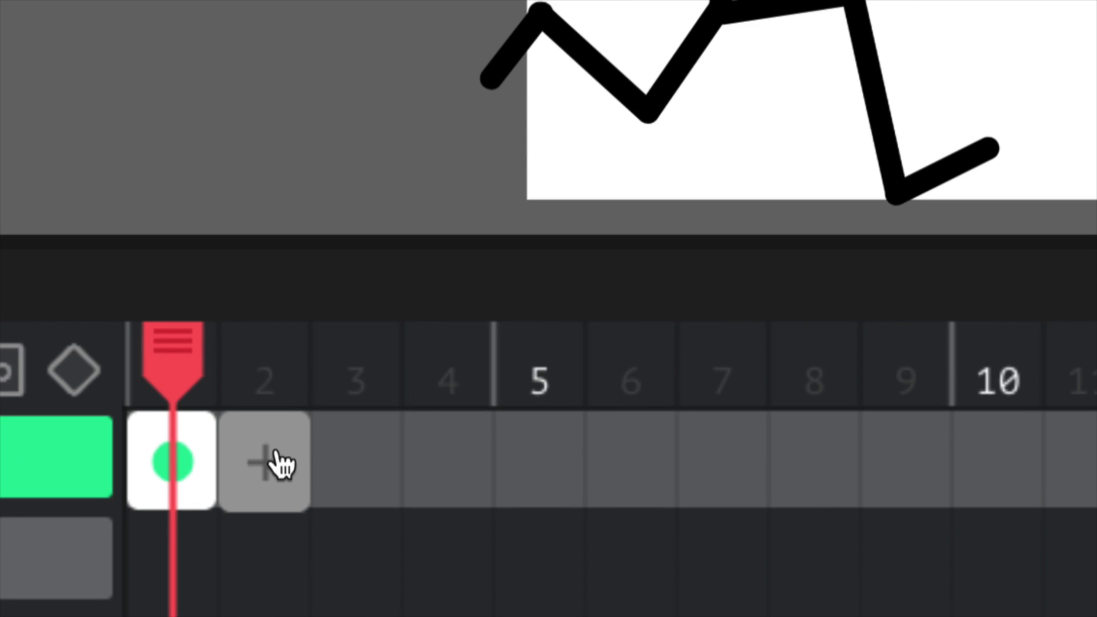
click(265, 466)
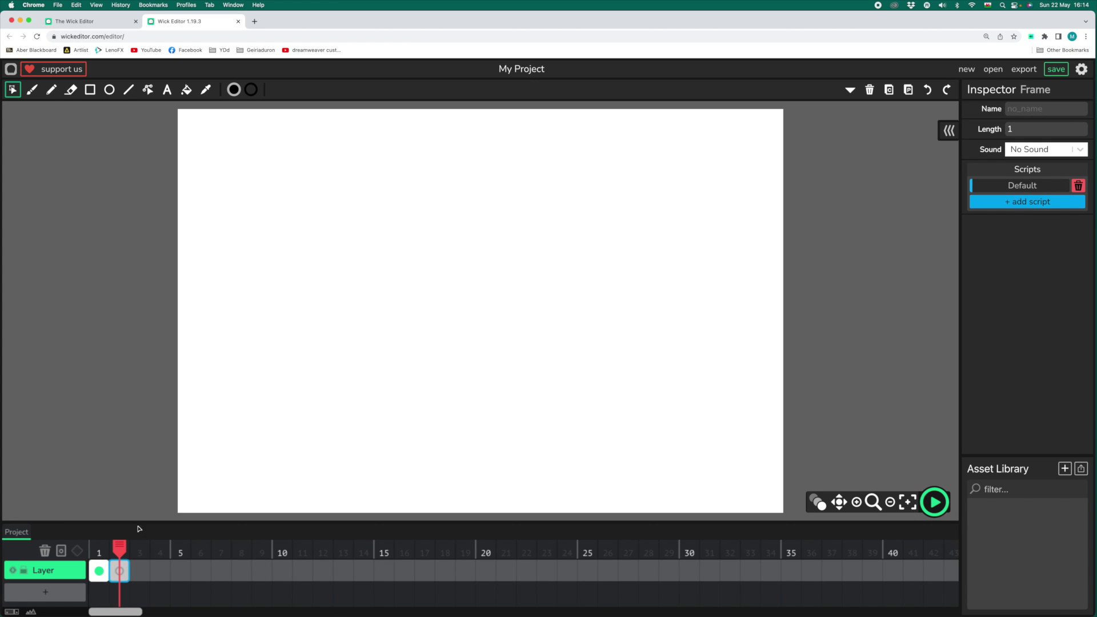
click(100, 570)
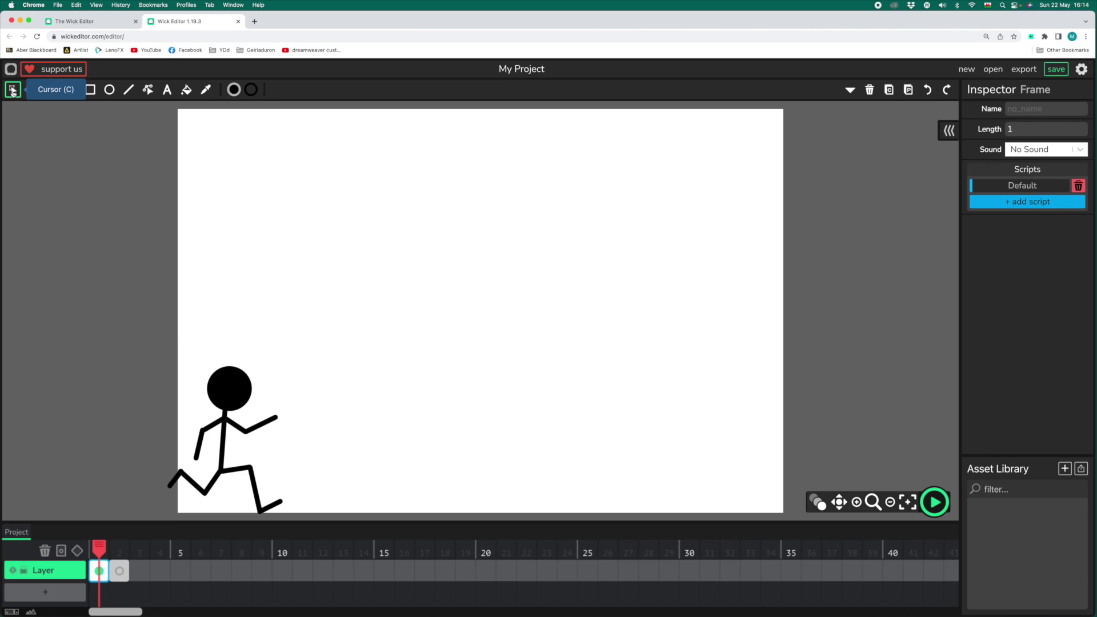
Copy frame 1's stickman, paste it into frame 2, and move it toward the stage centre
drag(128, 347, 340, 526)
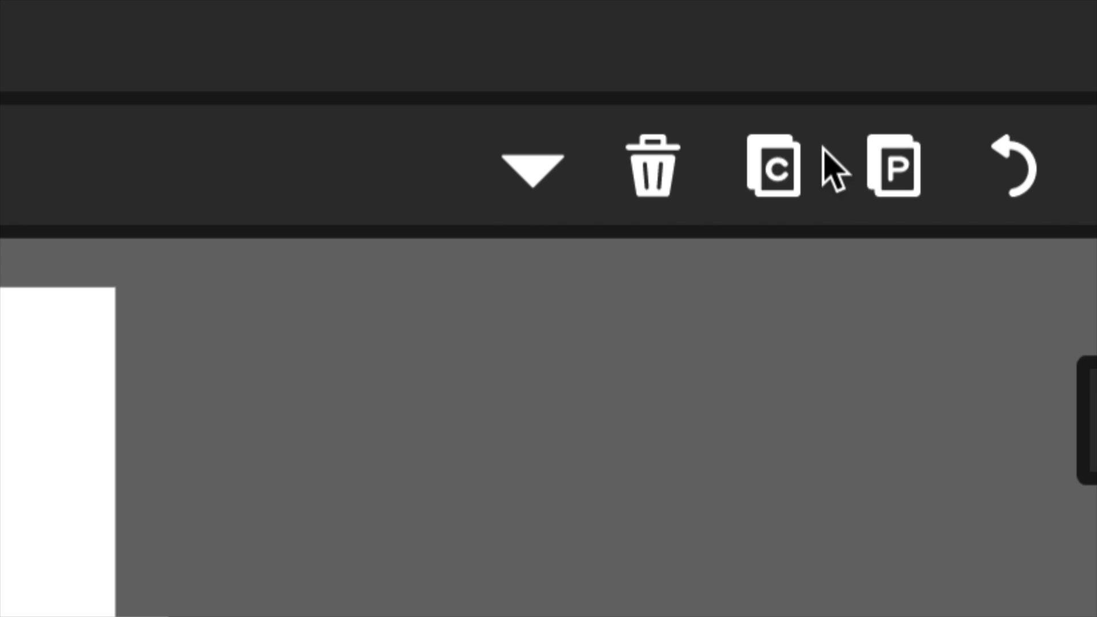
click(774, 182)
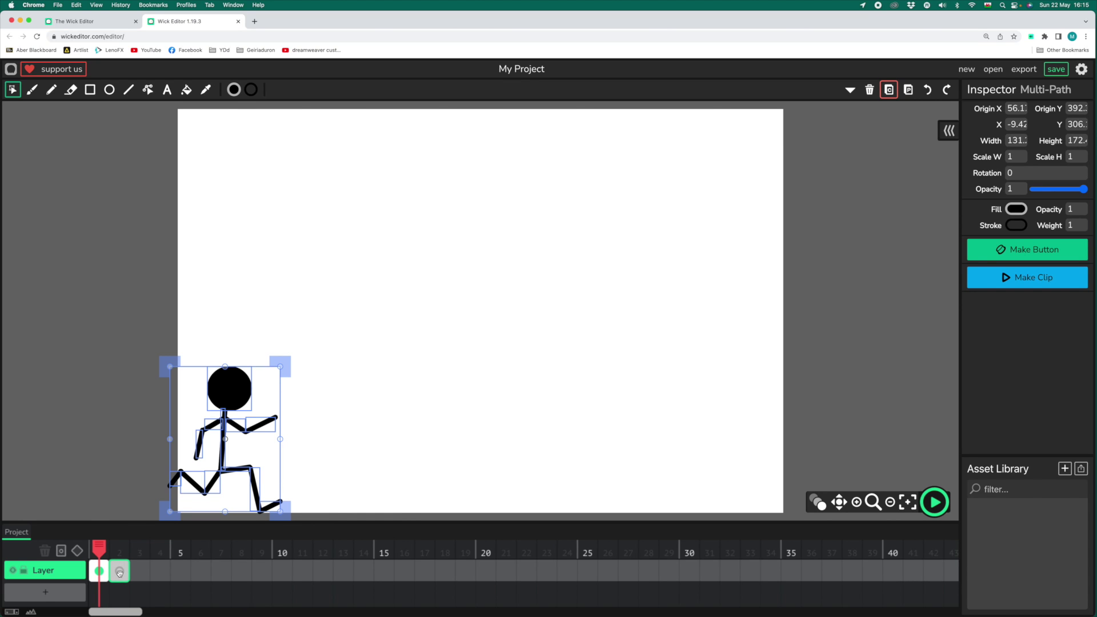
click(120, 572)
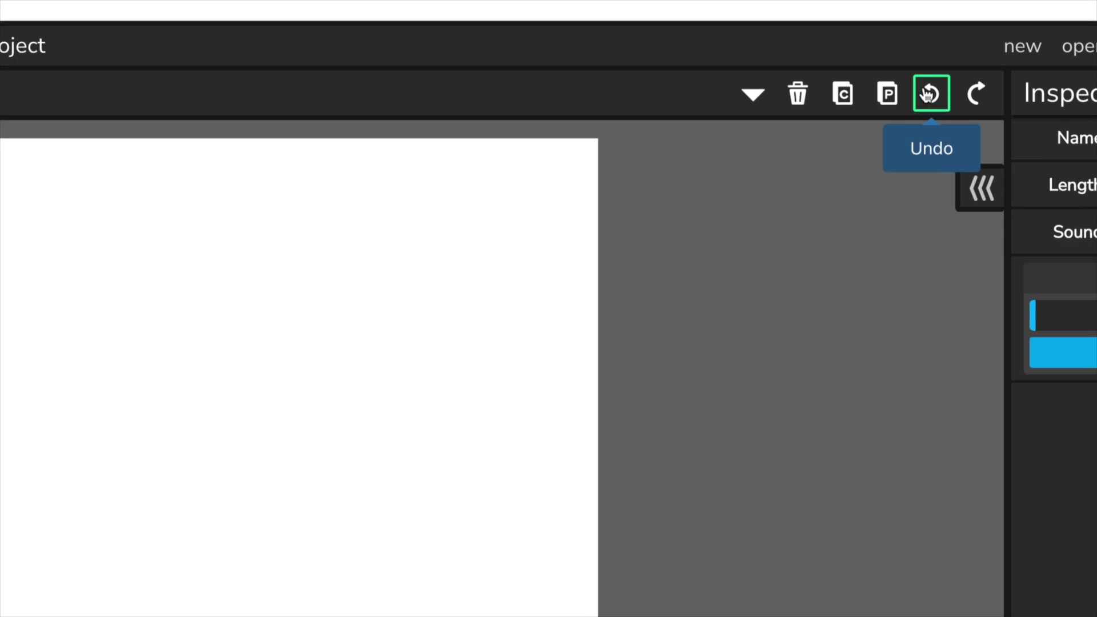
click(886, 101)
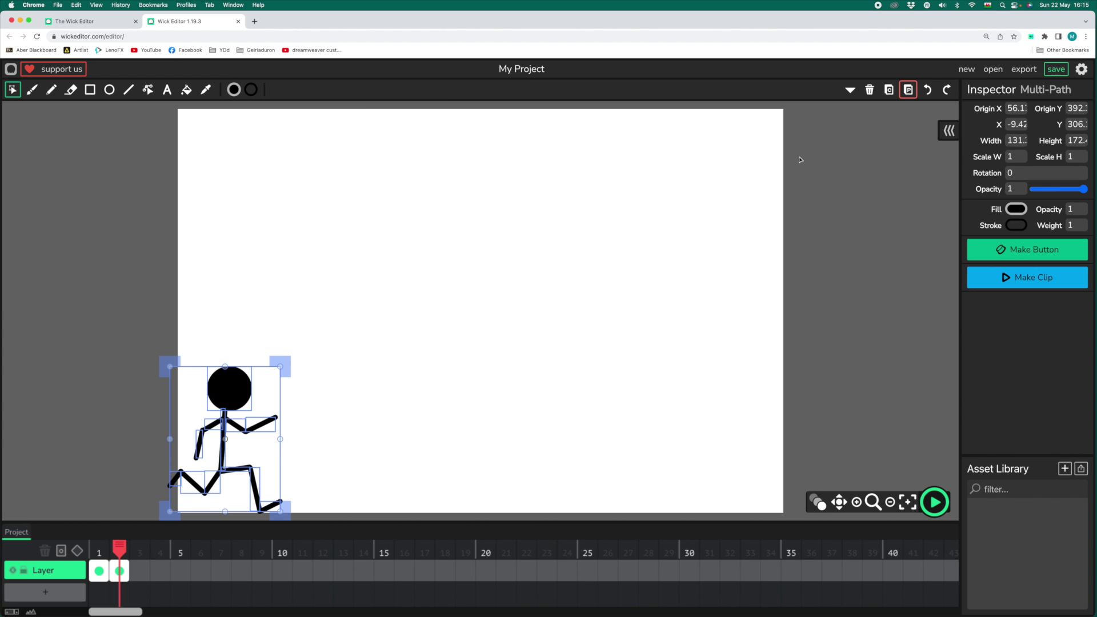
drag(219, 383, 509, 366)
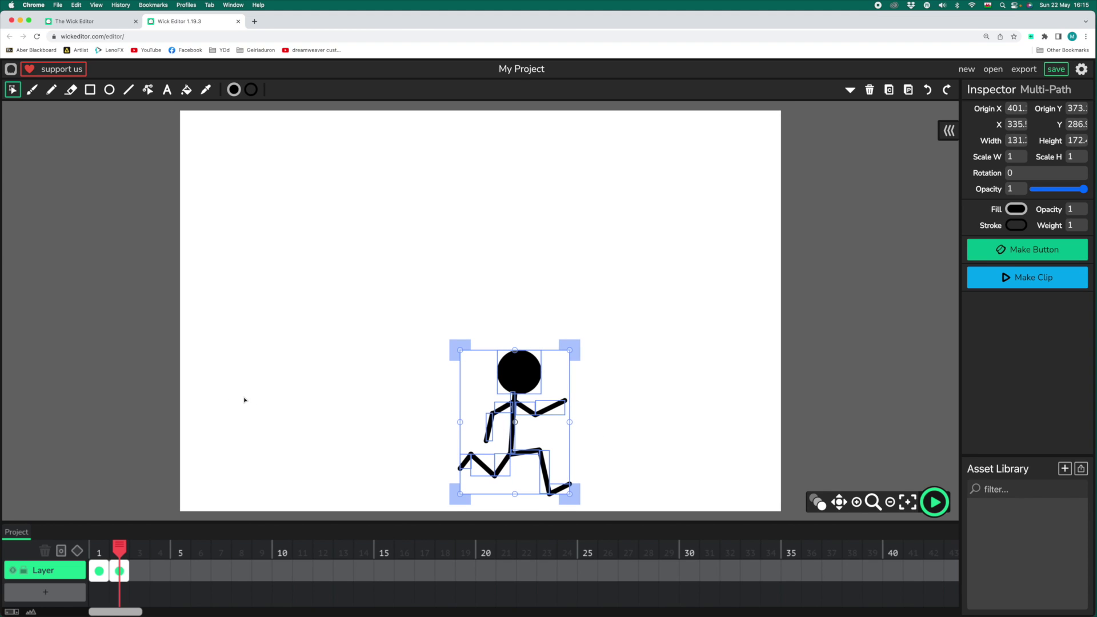
click(312, 436)
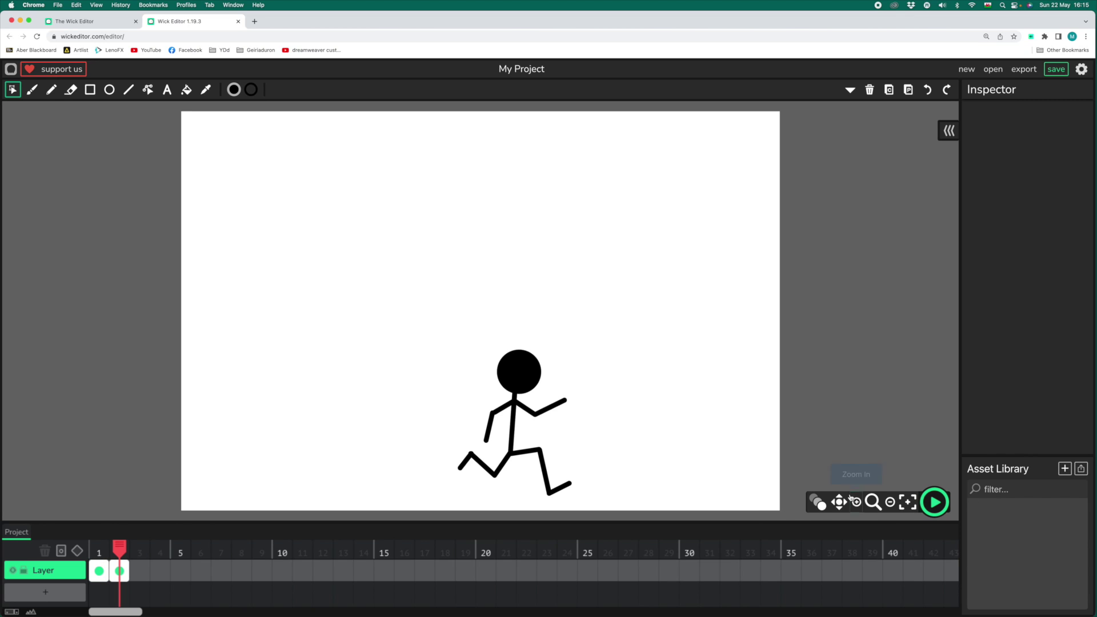
Enable onion skinning and drag frame 2's stickman left, just ahead of frame 1's ghost
click(820, 504)
click(820, 504)
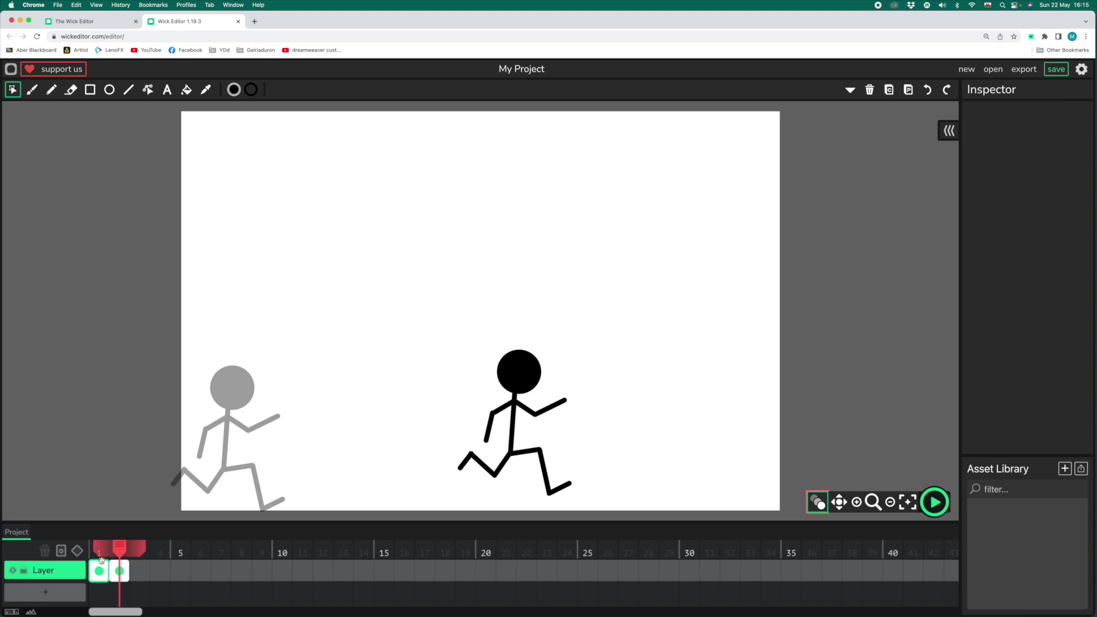
mouse_move(122, 549)
mouse_down()
mouse_move(88, 552)
mouse_move(119, 549)
mouse_up()
drag(442, 323, 629, 504)
drag(520, 377, 266, 393)
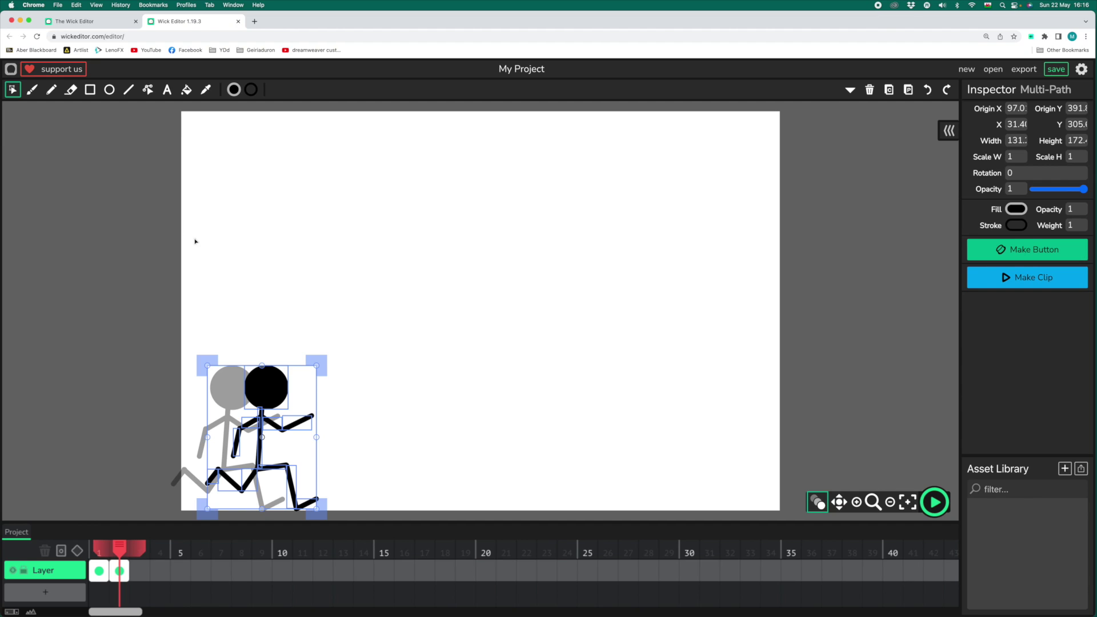
click(230, 254)
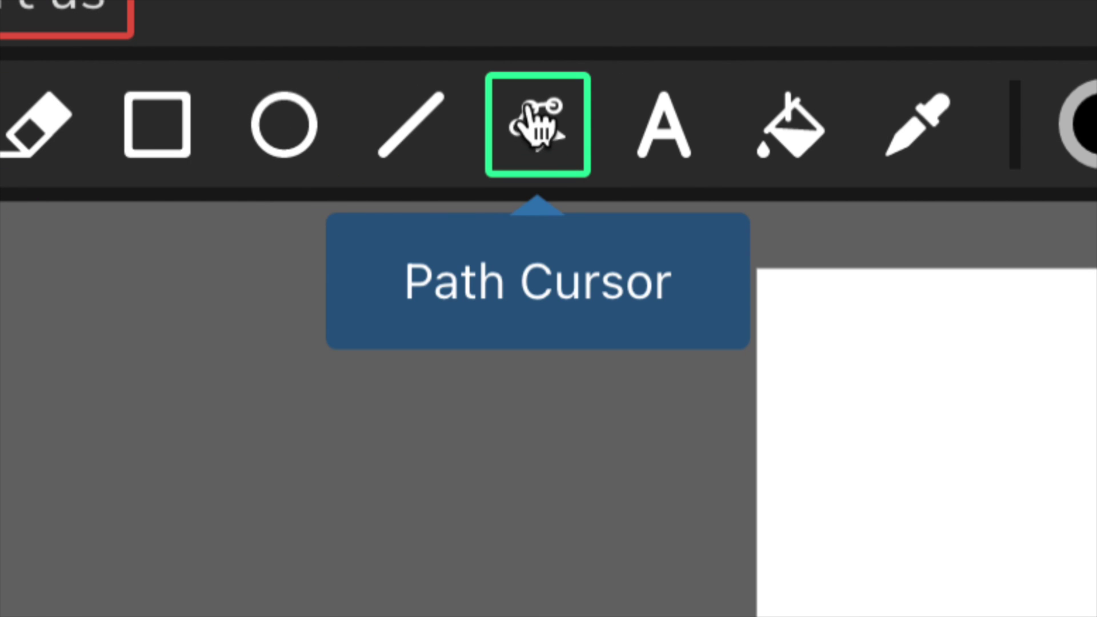
click(534, 123)
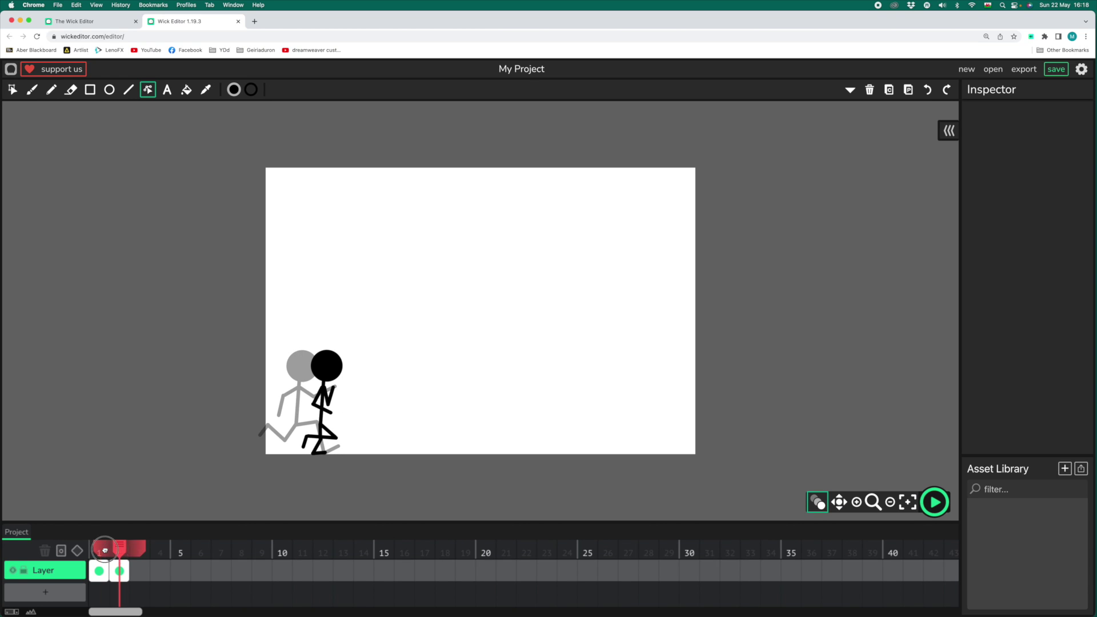
click(92, 549)
mouse_move(92, 550)
mouse_down()
mouse_move(111, 550)
mouse_move(83, 550)
mouse_move(115, 550)
mouse_move(98, 549)
mouse_up()
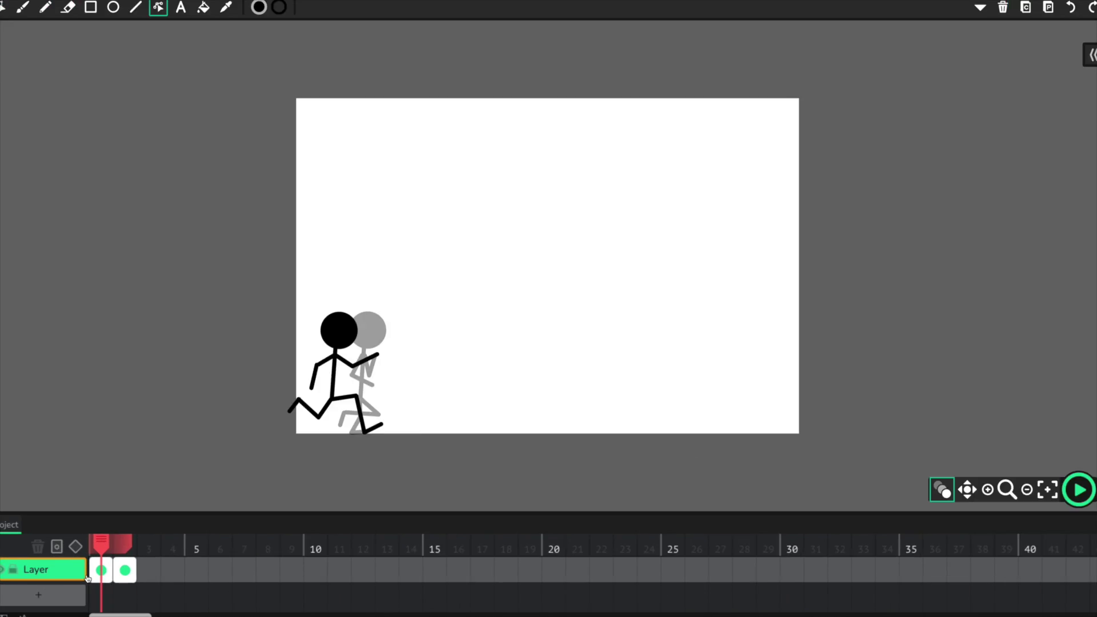
mouse_move(145, 571)
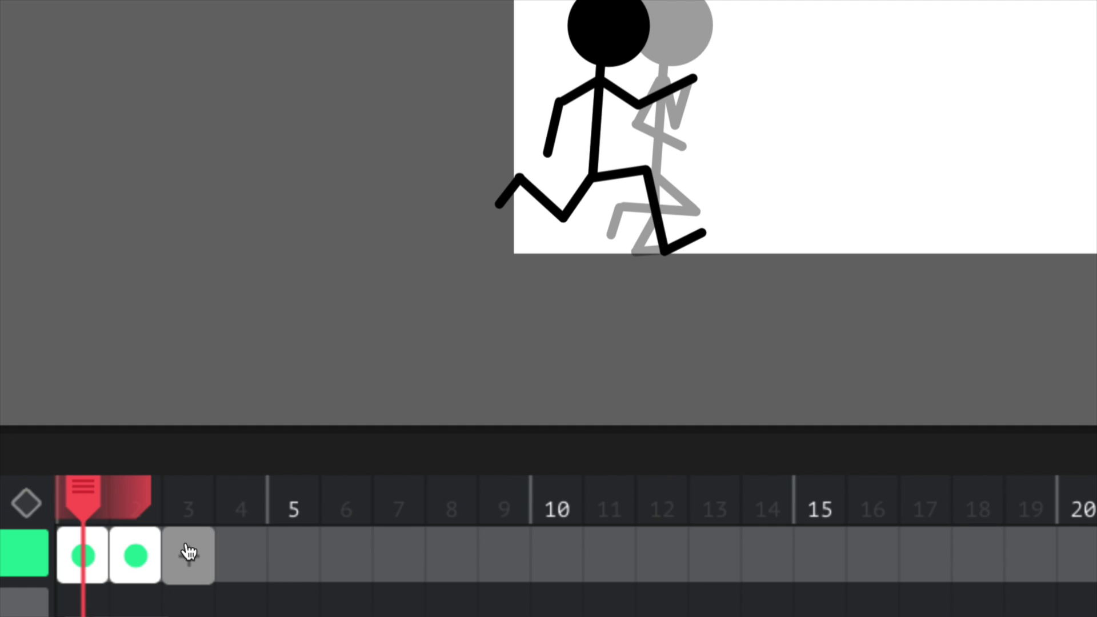
Add frame 3, paste frame 1's running stickman into it, and add an empty frame 4
click(140, 570)
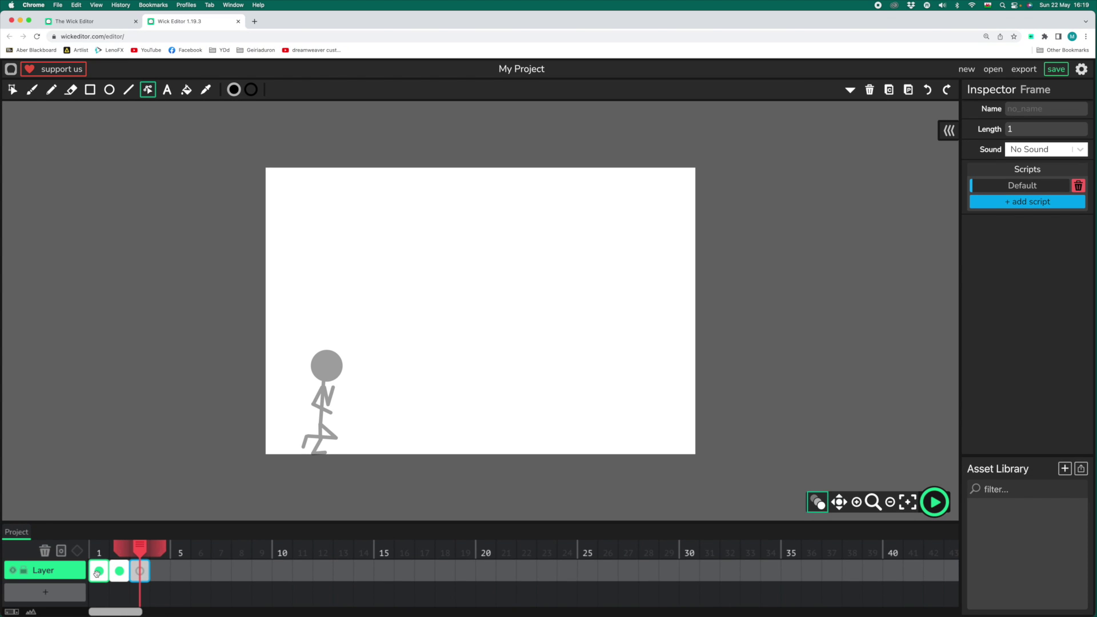
click(82, 561)
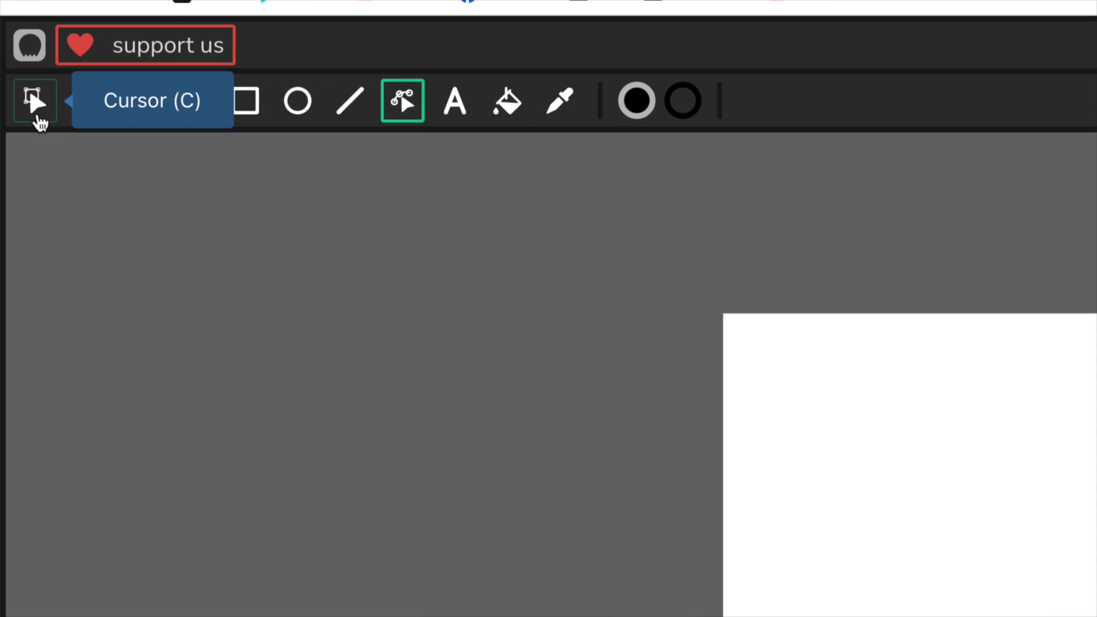
click(12, 91)
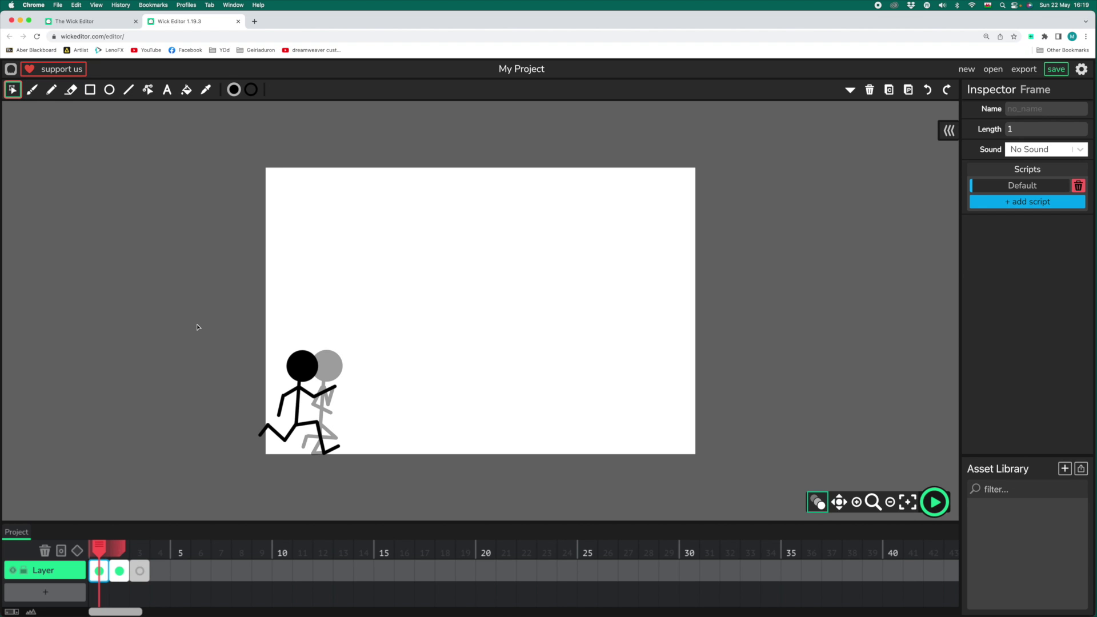
drag(196, 323, 410, 490)
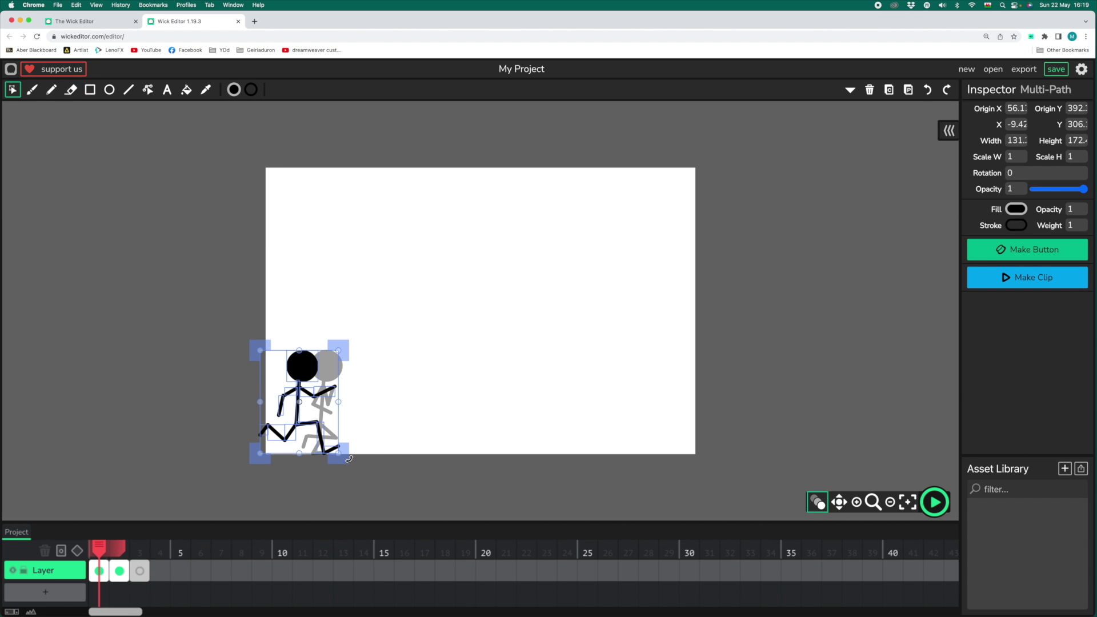
click(889, 90)
click(140, 572)
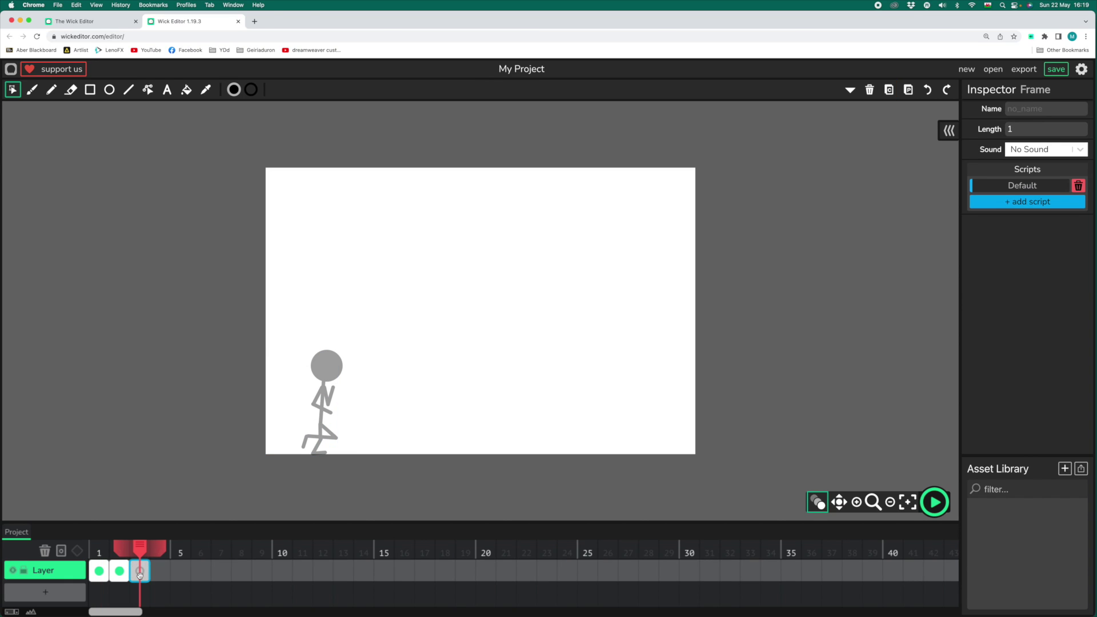
click(908, 89)
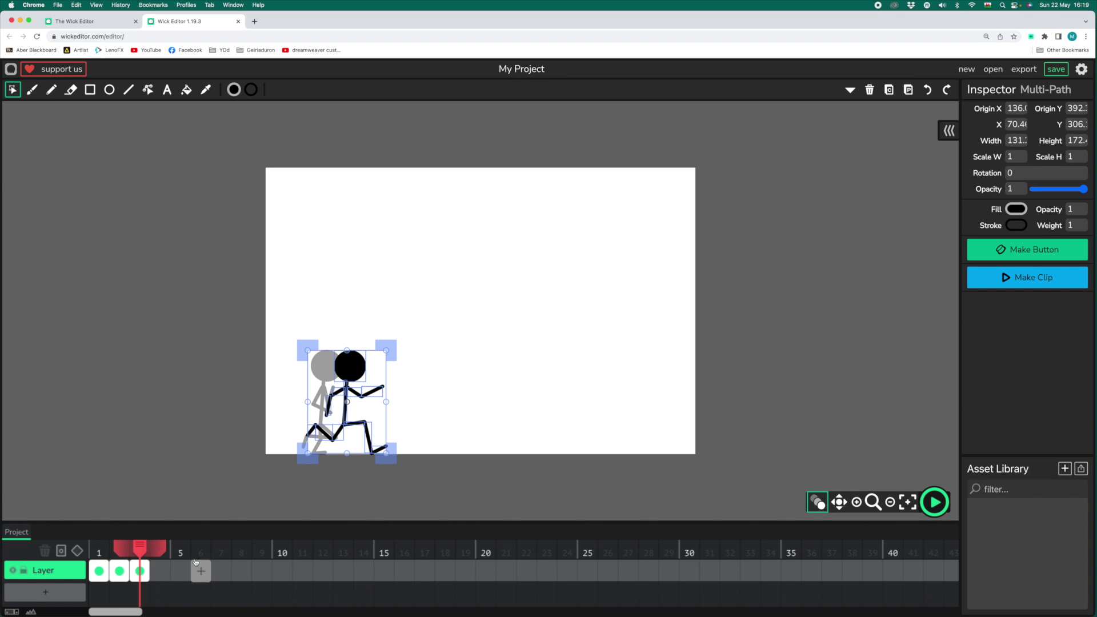
click(161, 573)
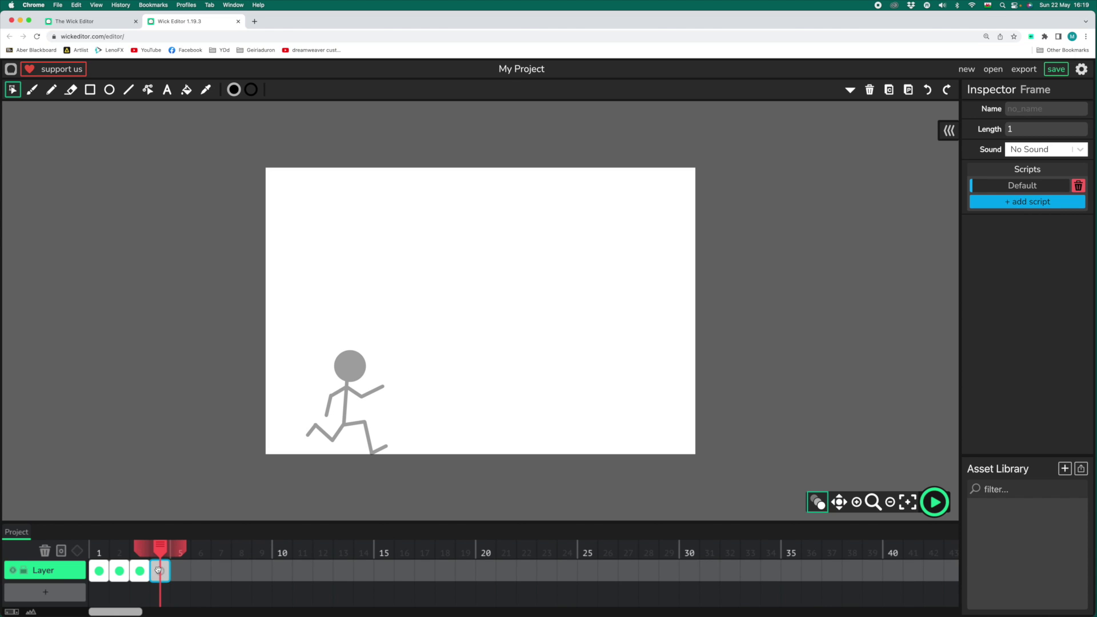
Paste a copy of frame 2's crouched stickman into frame 4, shifted a step right
click(120, 569)
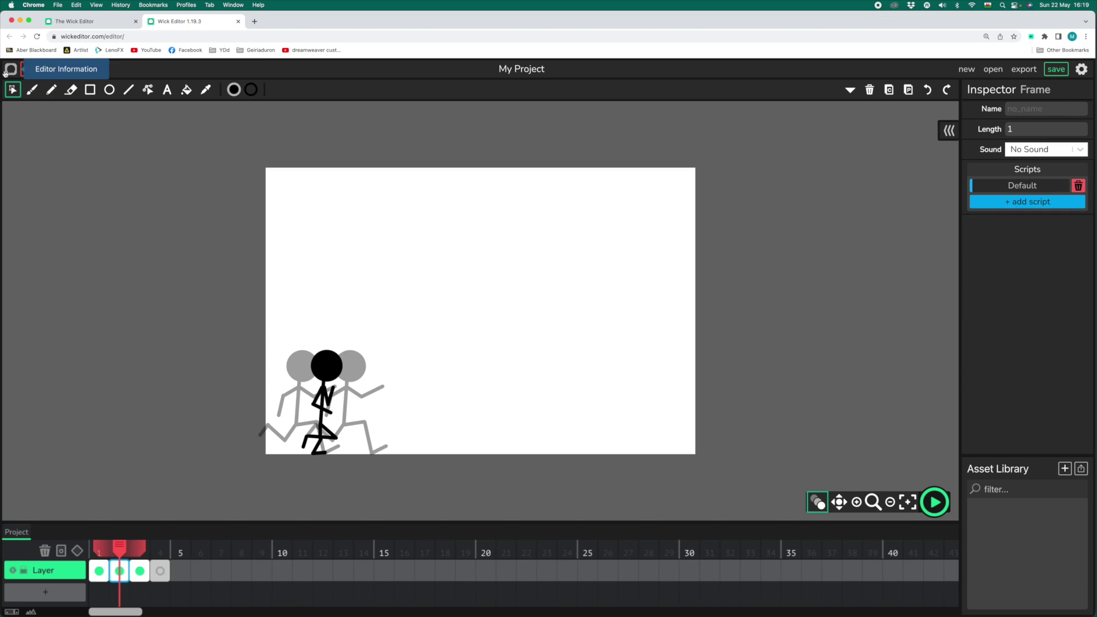
click(224, 330)
drag(232, 335, 431, 483)
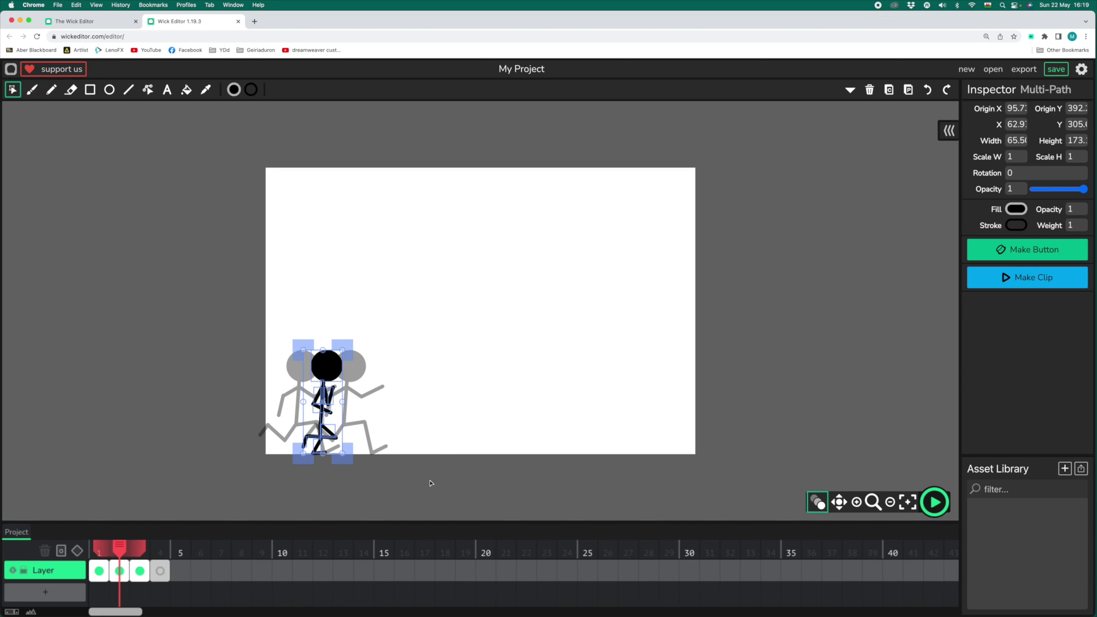
click(889, 89)
click(158, 573)
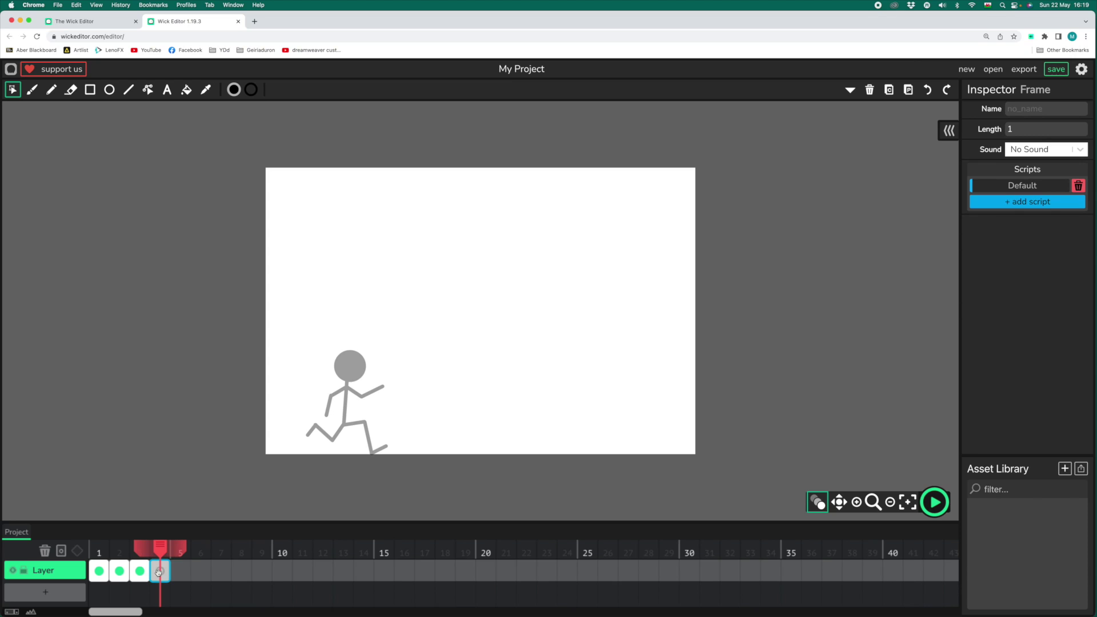
click(909, 90)
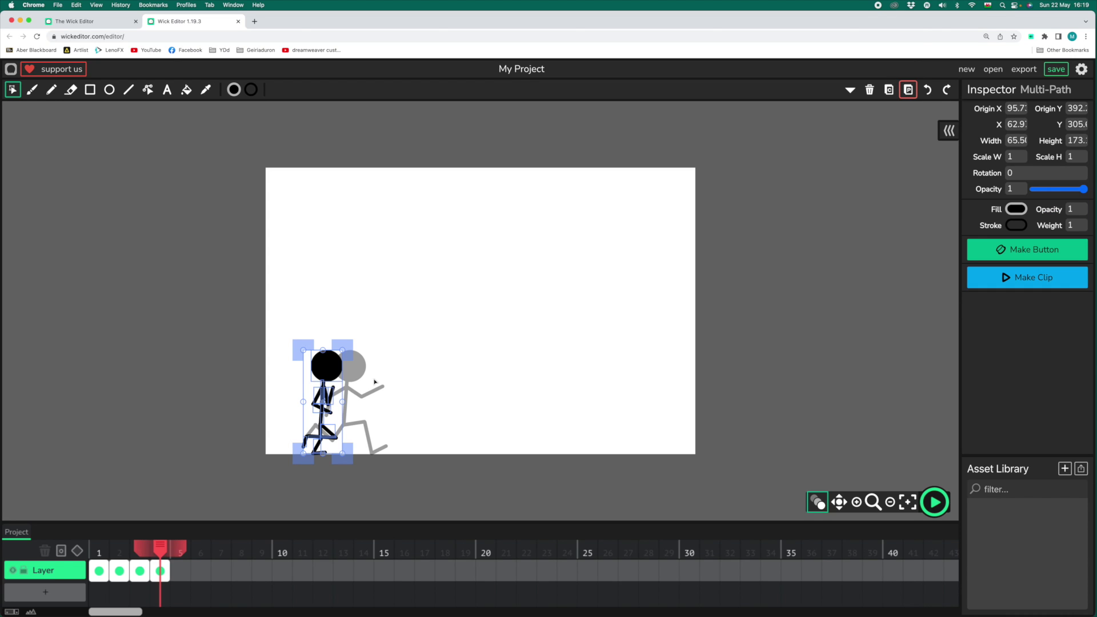
drag(330, 371, 377, 372)
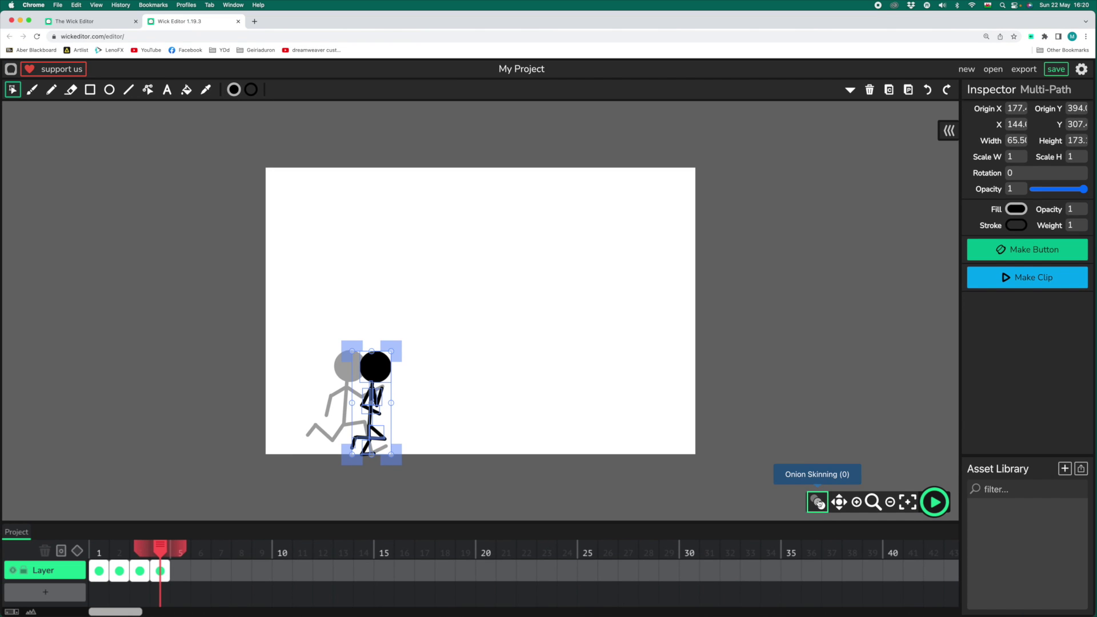
Turn off onion skinning, rewind to frame 1, and preview the four-frame run
click(818, 503)
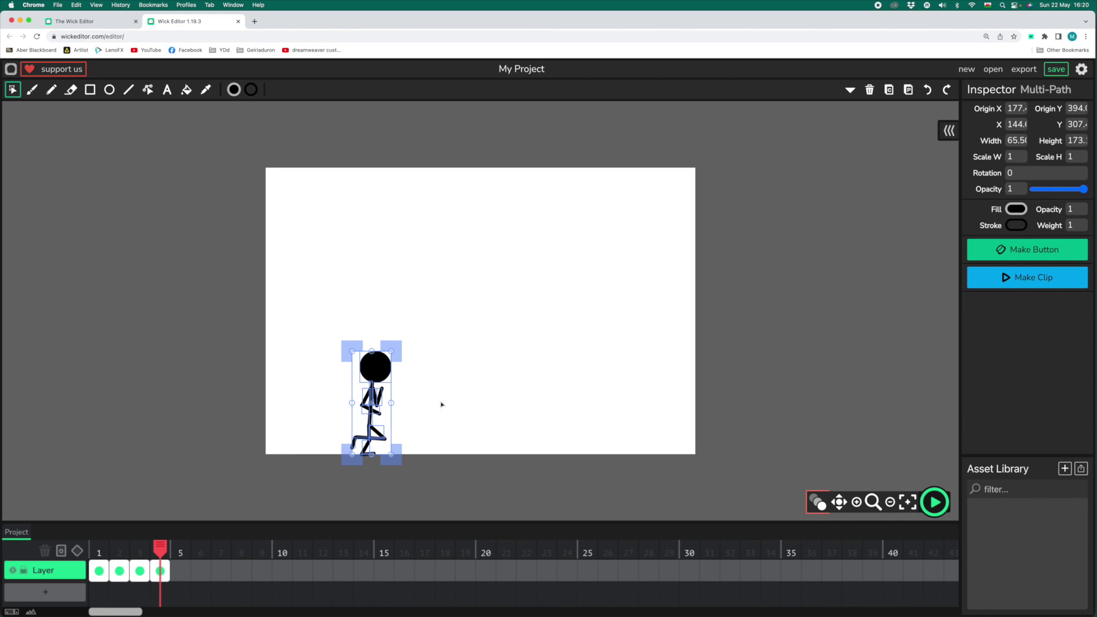
drag(155, 542, 99, 544)
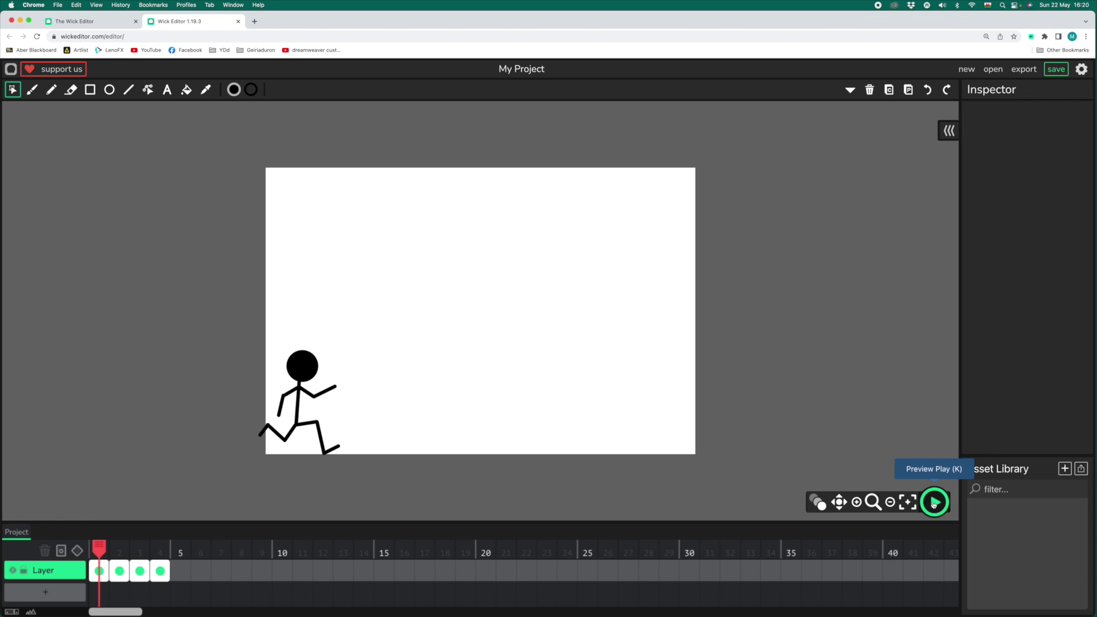
click(934, 503)
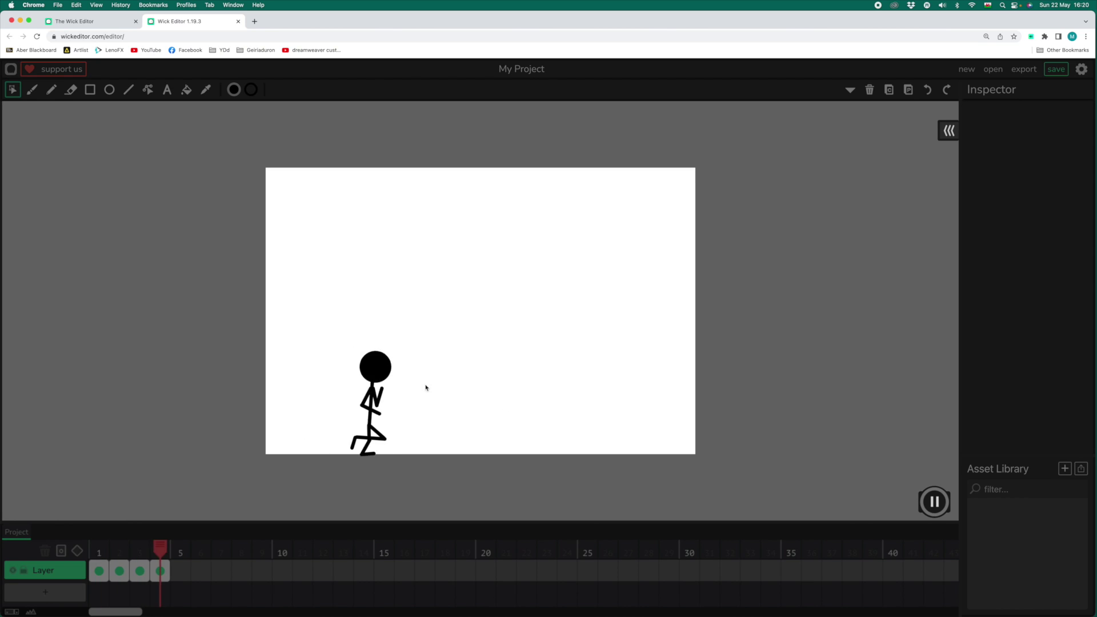
Pause the preview so it stops on frame 4's crouched stickman
click(934, 504)
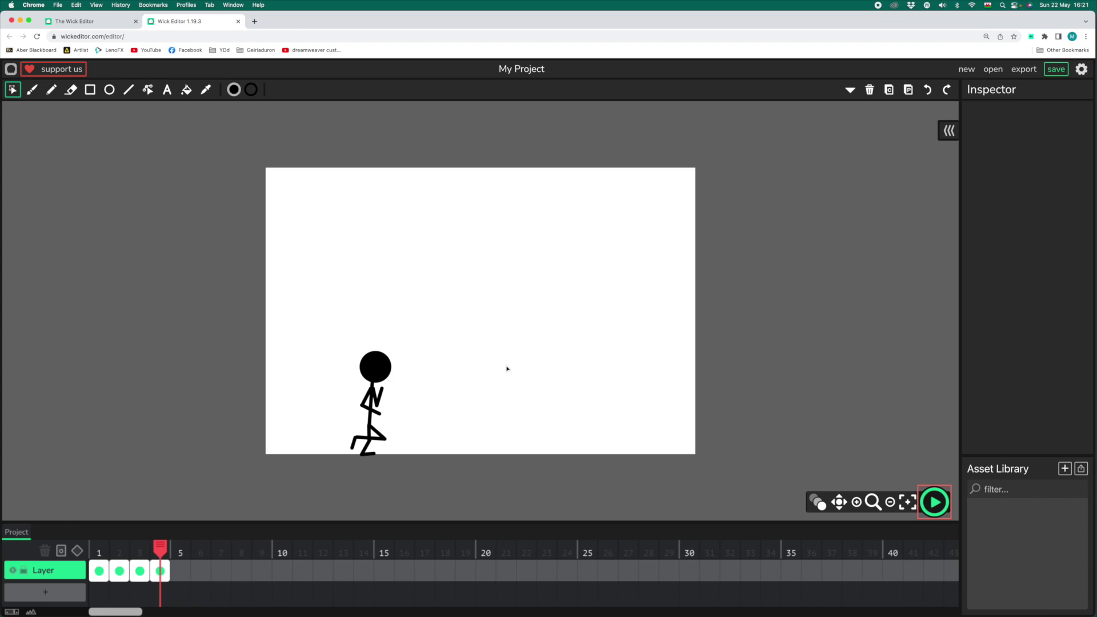
Turn onion skinning back on and paste running poses into new frames 7, 8 and 9
click(373, 476)
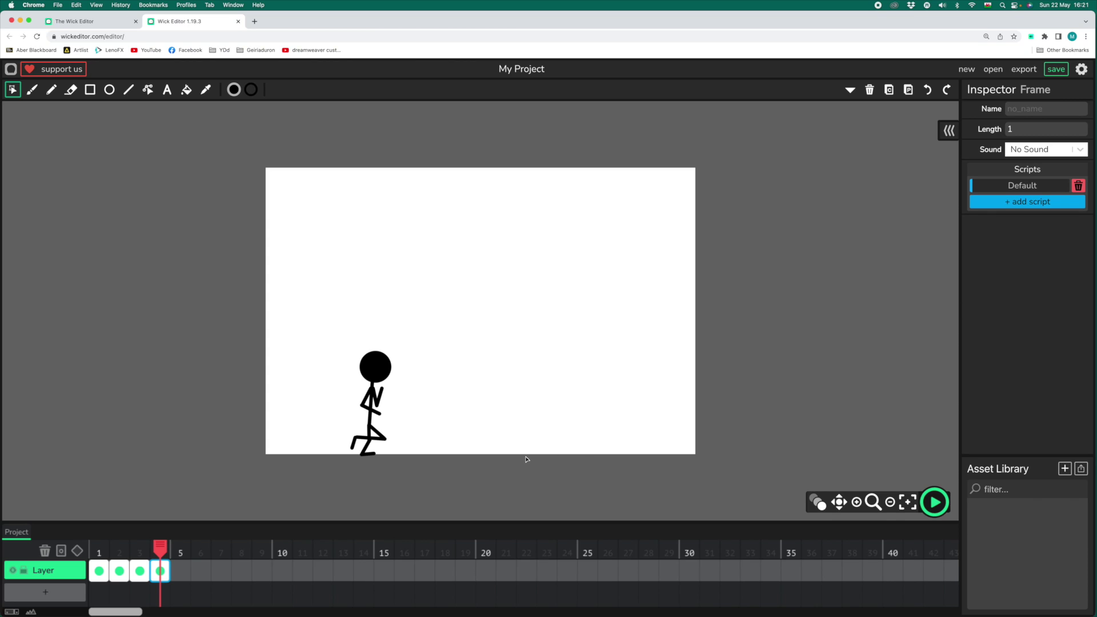
click(817, 501)
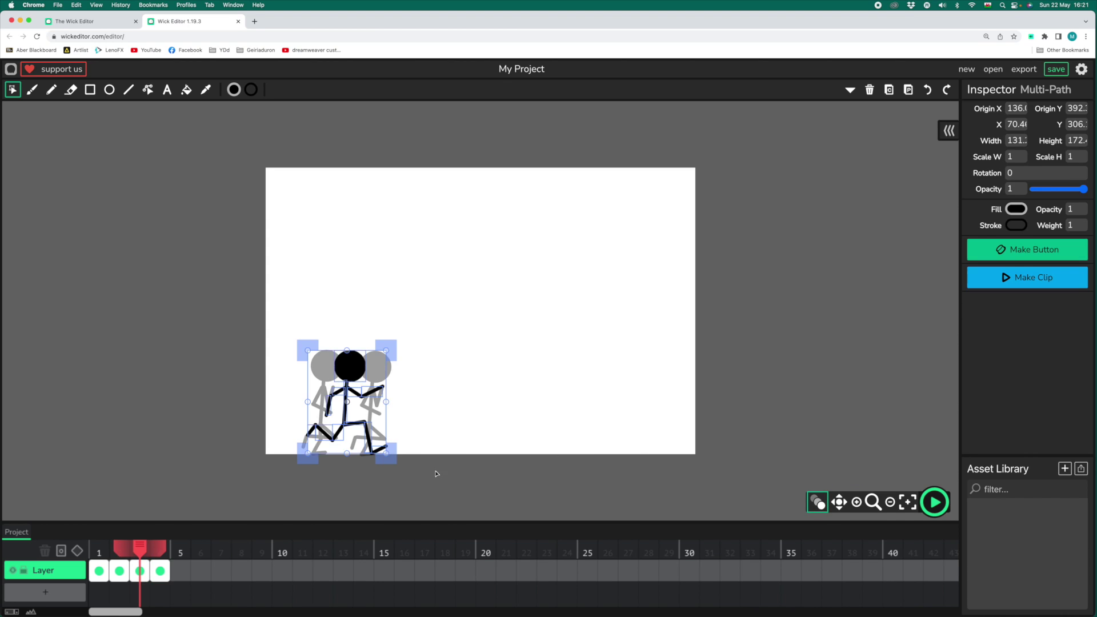
click(221, 570)
key(cmd+v)
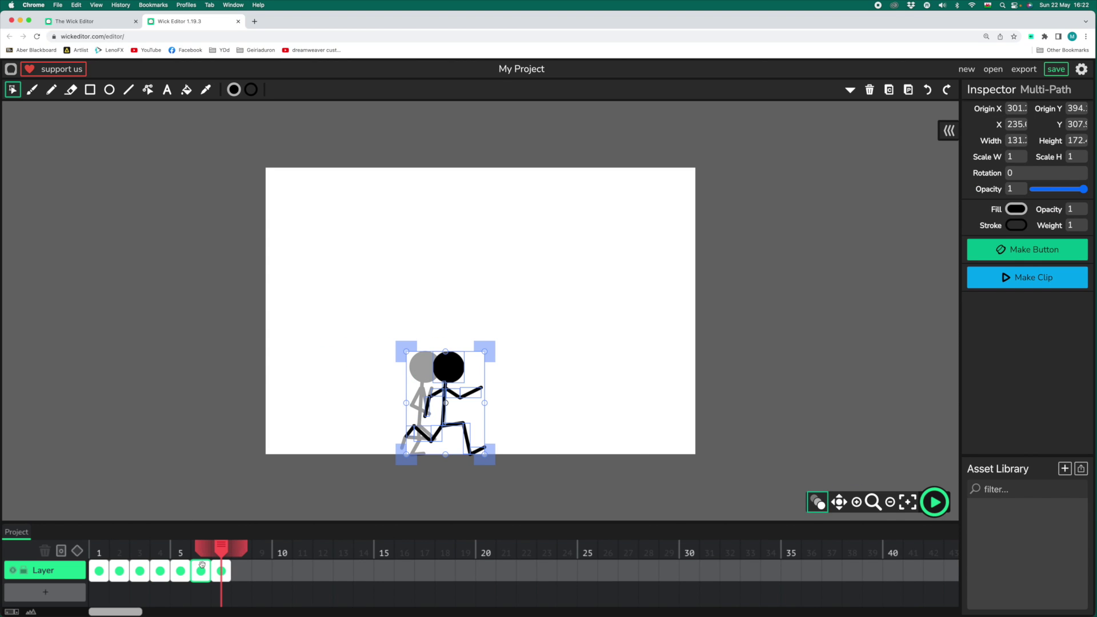
click(241, 571)
key(cmd+v)
click(261, 571)
key(cmd+v)
Add frames 10 through 13, pasting a running pose moved right into each
click(283, 571)
key(cmd+v)
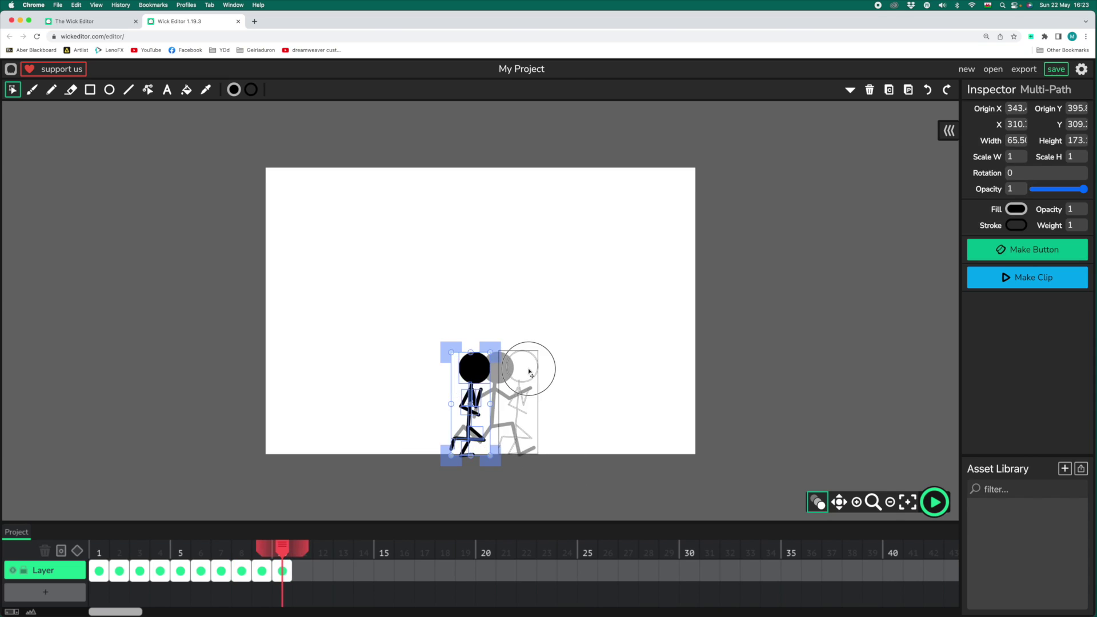
click(303, 570)
key(cmd+v)
click(323, 571)
key(cmd+v)
click(343, 571)
key(cmd+v)
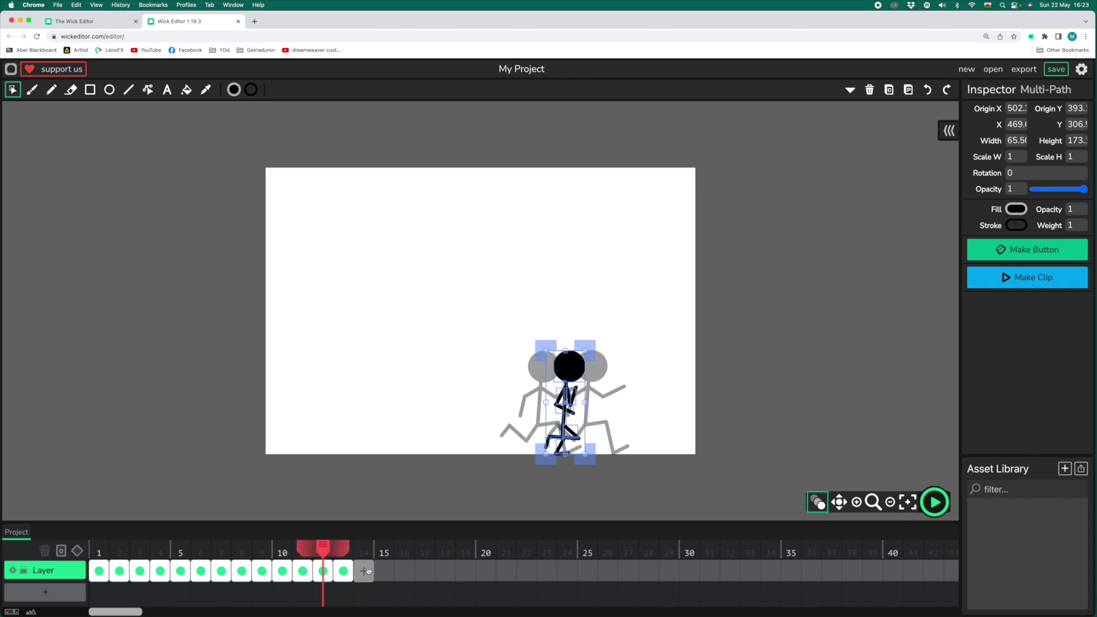
Extend the run to frame 18 at the stage's right edge and start the preview
click(363, 571)
click(384, 571)
key(cmd+v)
click(404, 571)
click(425, 571)
key(cmd+v)
click(445, 571)
key(cmd+v)
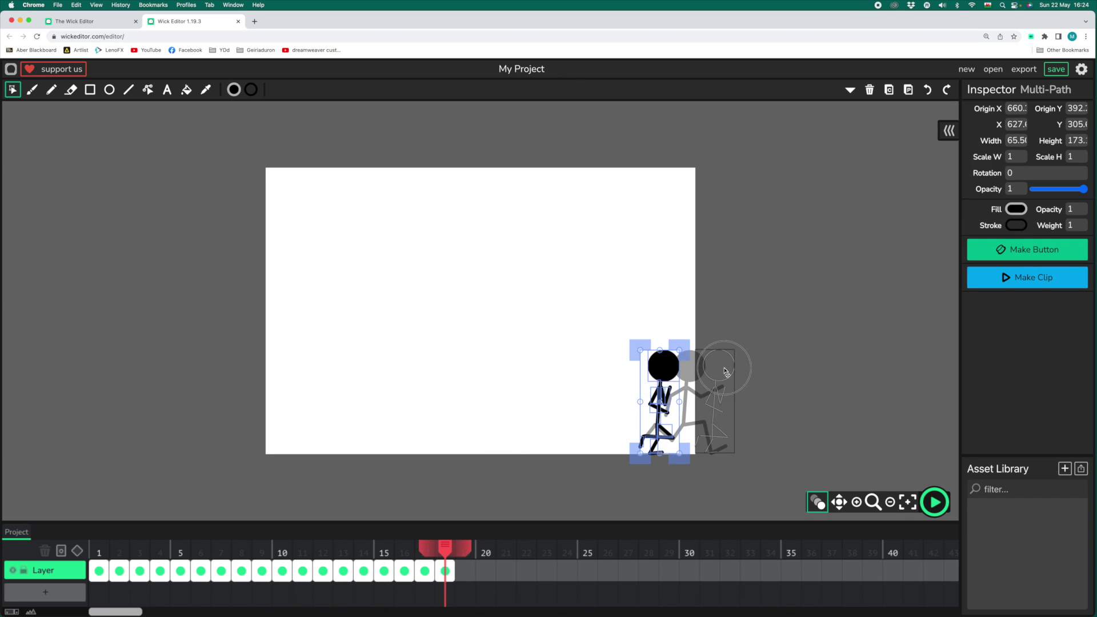
click(935, 502)
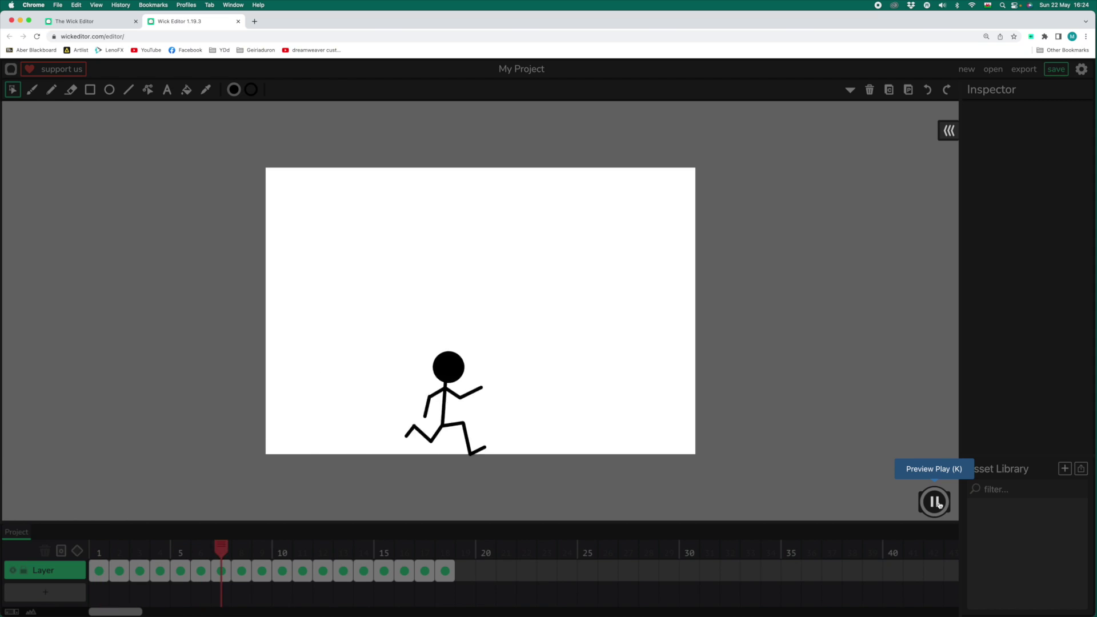
Pause the 18-frame run preview, stopping on a crouched pose mid-stage
click(935, 503)
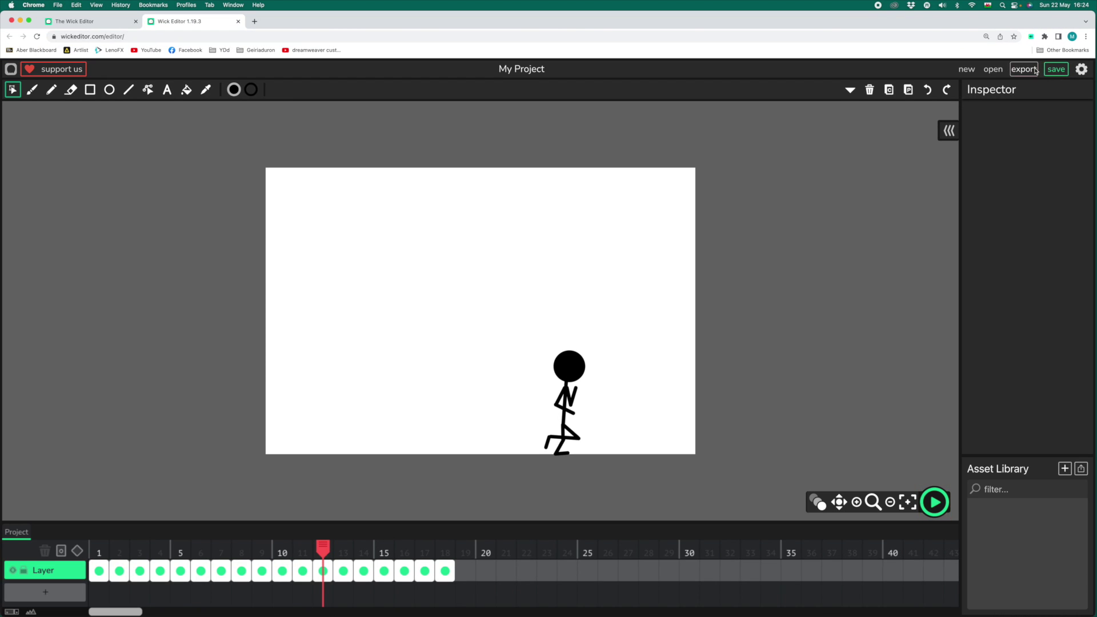
Export the stickman run as an animated GIF under a new project name
click(943, 96)
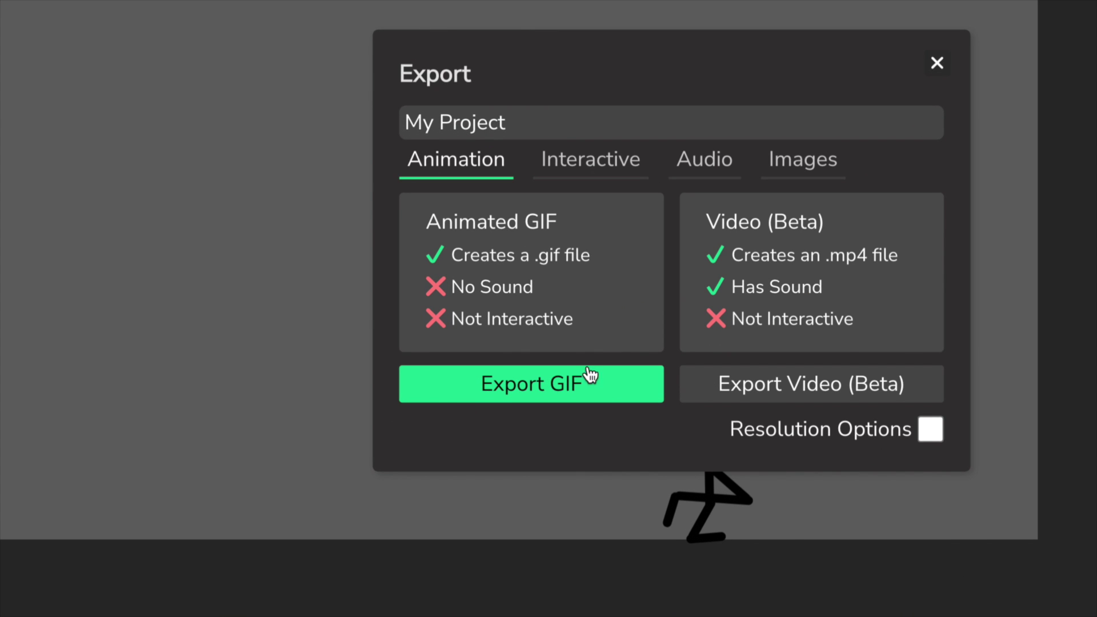
click(457, 383)
drag(544, 139, 358, 139)
text(PersonBrigau)
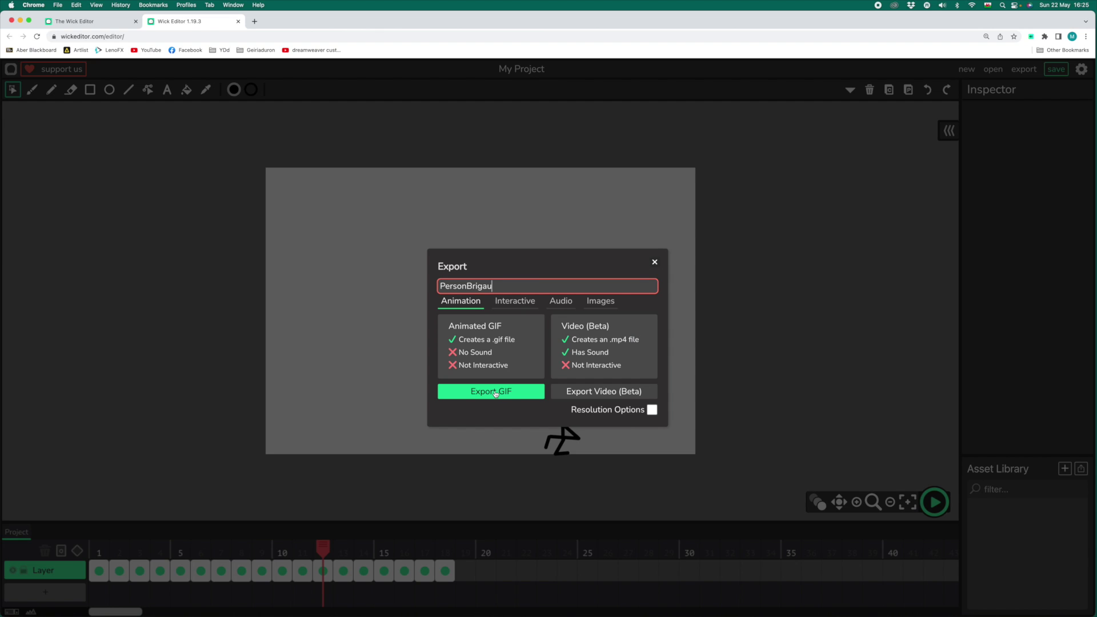
click(525, 402)
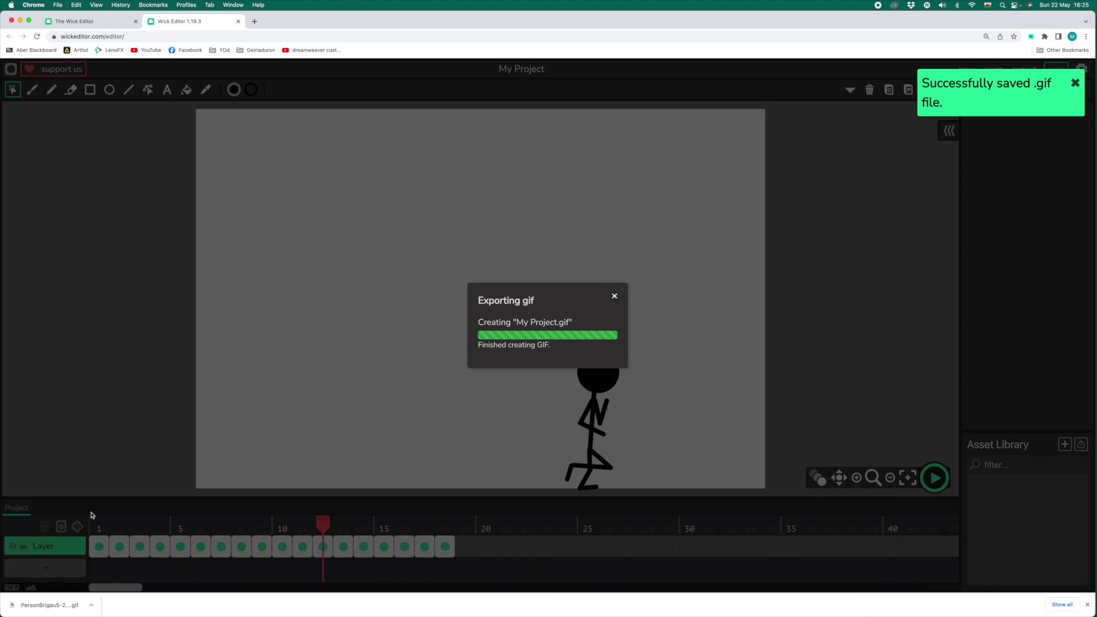